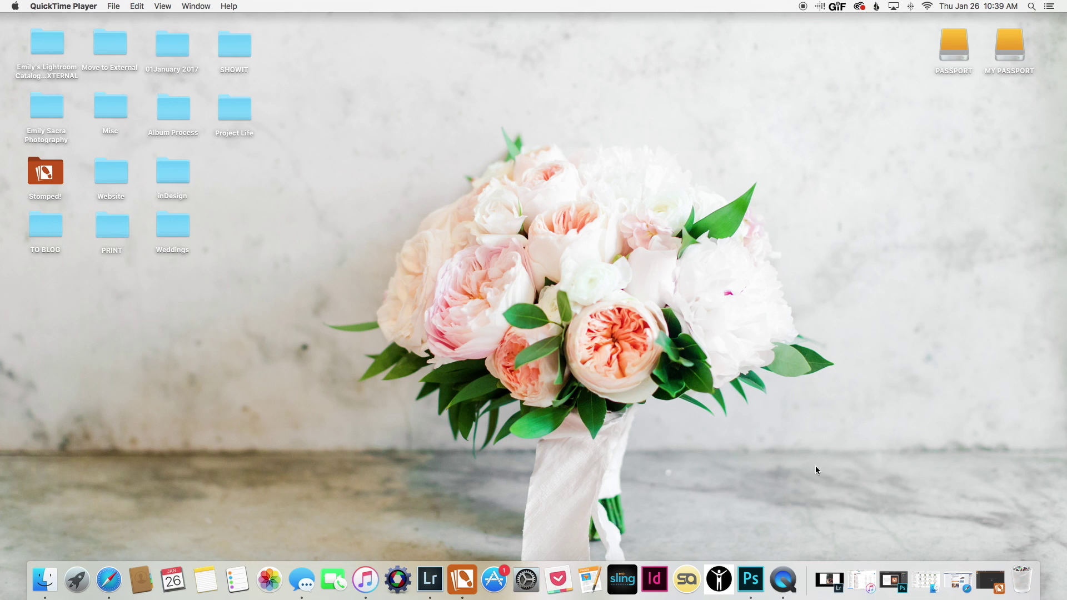
Restore the BlogStomp window and preview the wedding portrait from the Freestyle list
{"action": "left_click", "coordinate": [998, 581]}
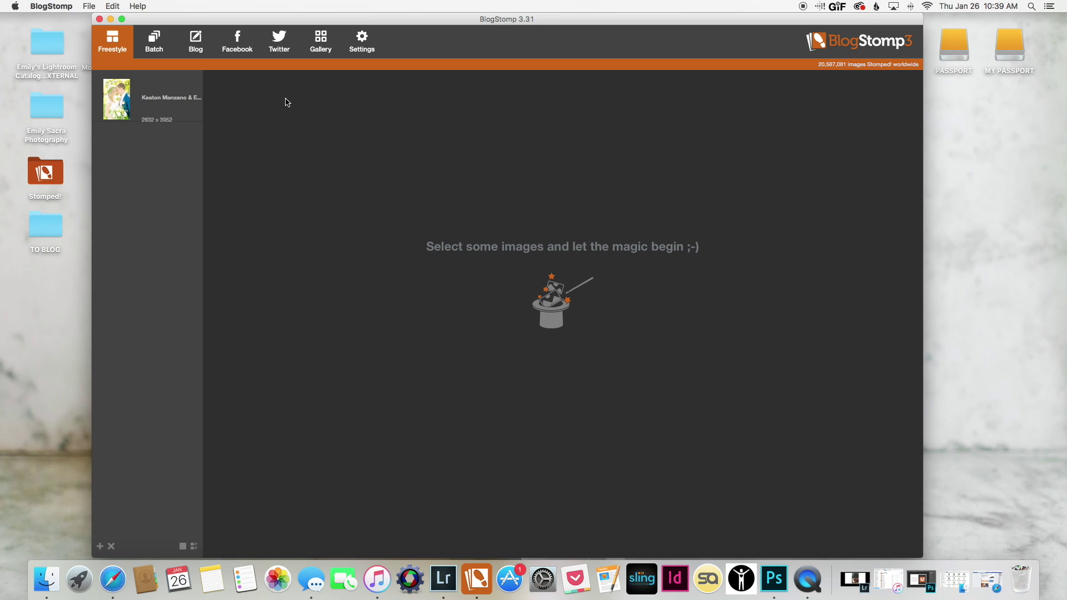
{"action": "left_click", "coordinate": [143, 100]}
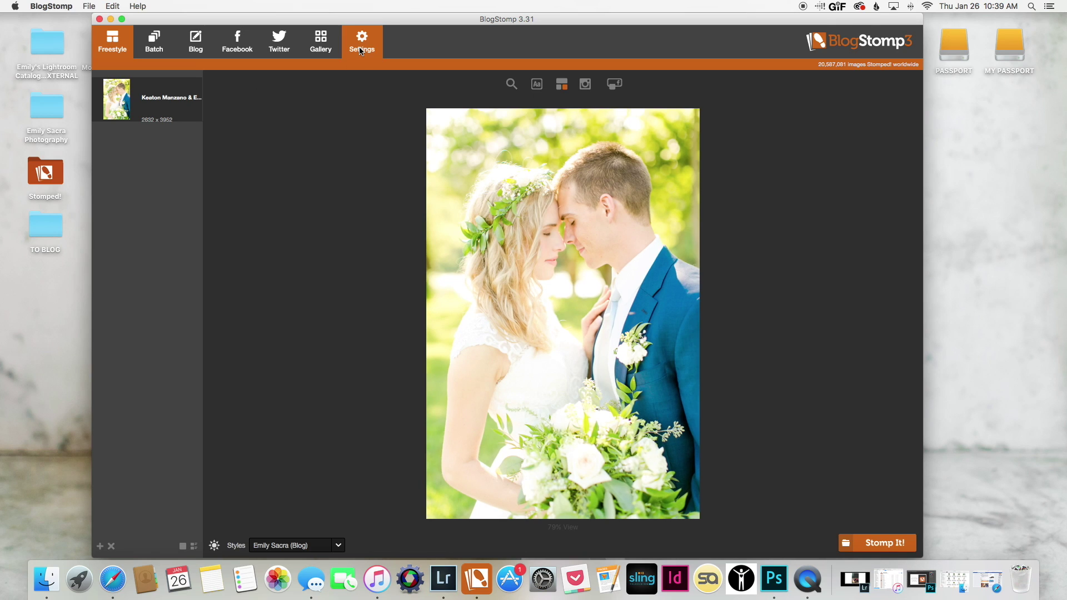
Open the blog style's settings, leaving the white background and keeping Longest Edge sizing at 930 px
{"action": "left_click", "coordinate": [361, 52]}
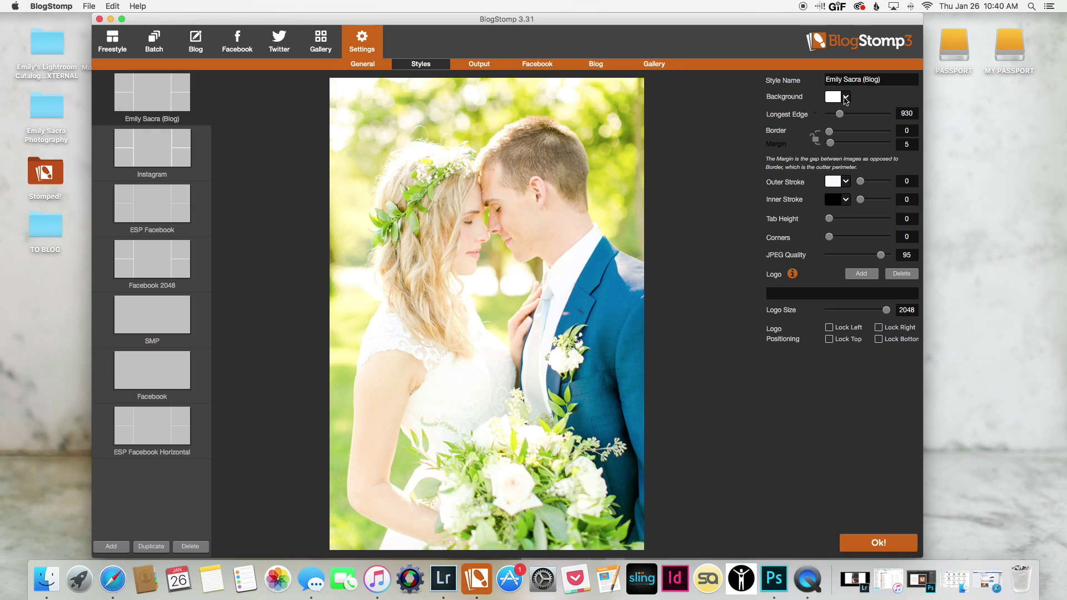
{"action": "left_click", "coordinate": [843, 99]}
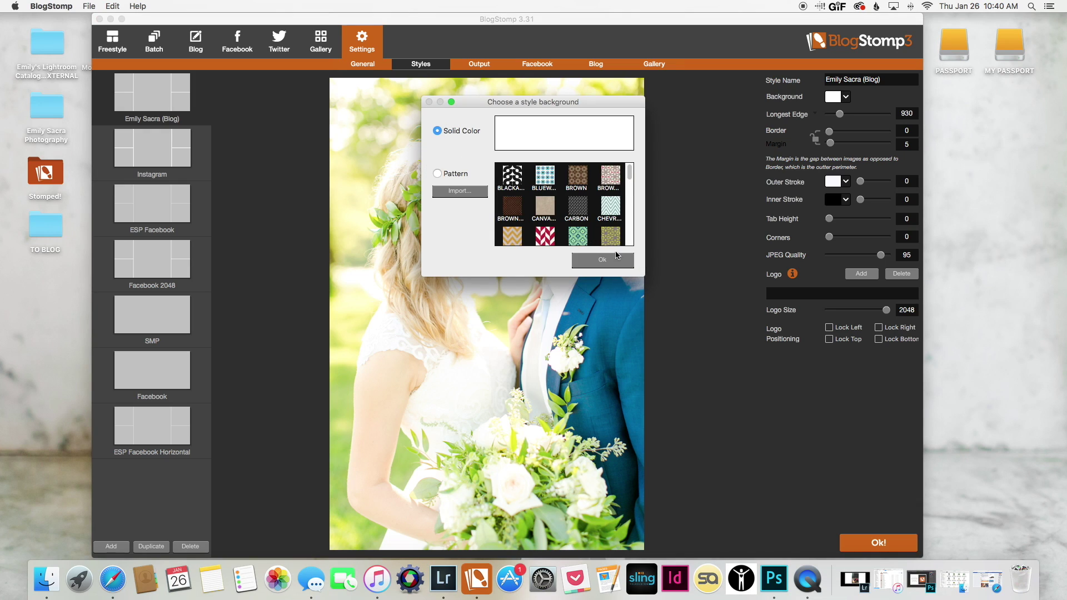
{"action": "left_click", "coordinate": [748, 194]}
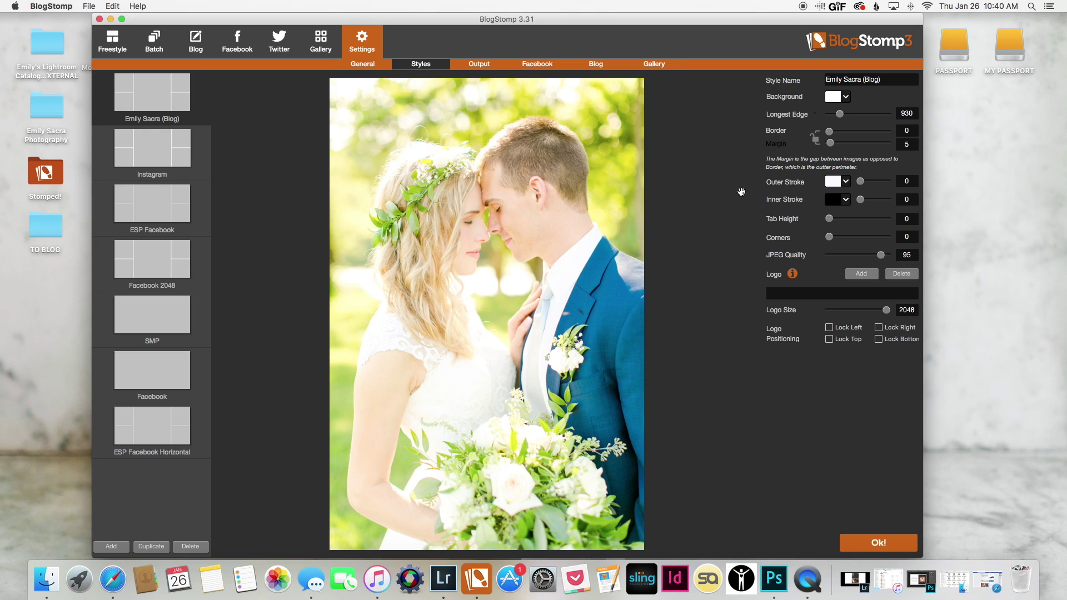
{"action": "left_click", "coordinate": [804, 118]}
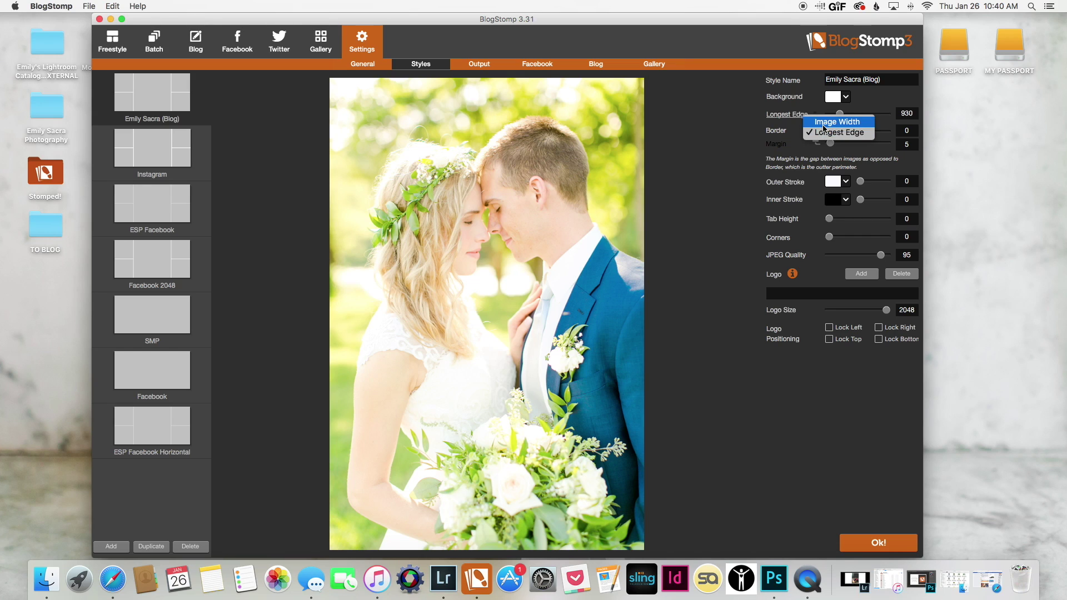
{"action": "left_click", "coordinate": [824, 132]}
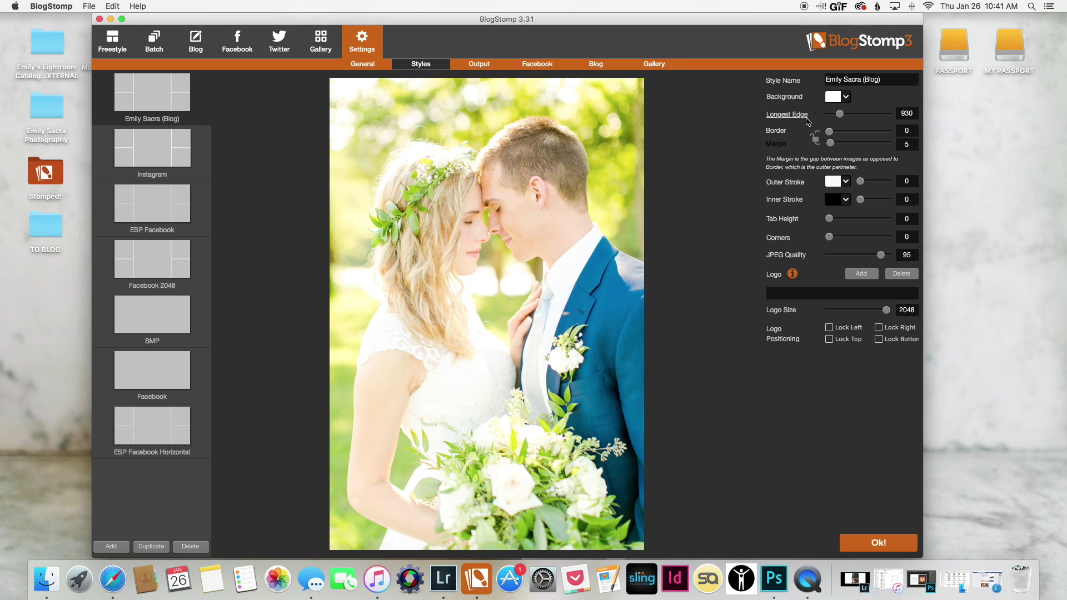
{"action": "mouse_move", "coordinate": [831, 133]}
{"action": "left_mouse_down"}
{"action": "mouse_move", "coordinate": [887, 134]}
{"action": "mouse_move", "coordinate": [833, 134]}
{"action": "left_mouse_up"}
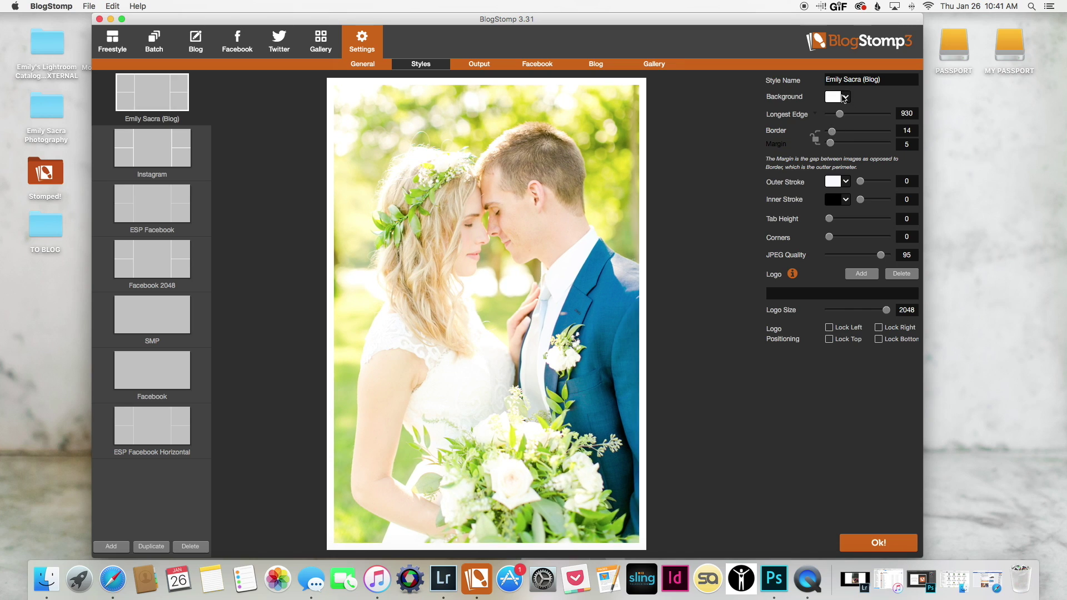
{"action": "left_click", "coordinate": [846, 97]}
{"action": "left_click", "coordinate": [512, 176]}
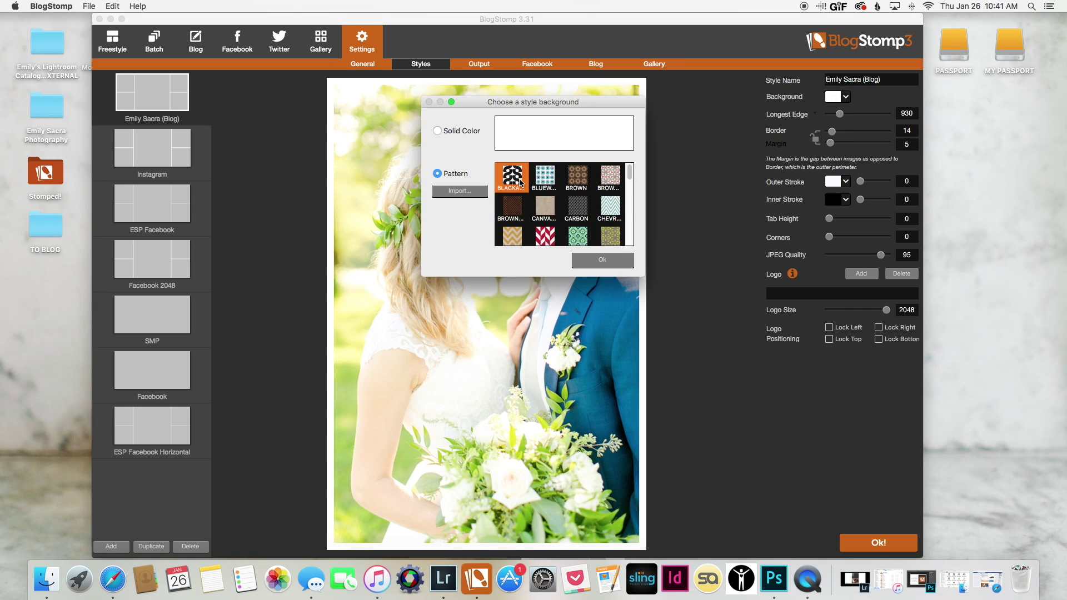
{"action": "left_click", "coordinate": [459, 130]}
{"action": "left_click", "coordinate": [605, 262]}
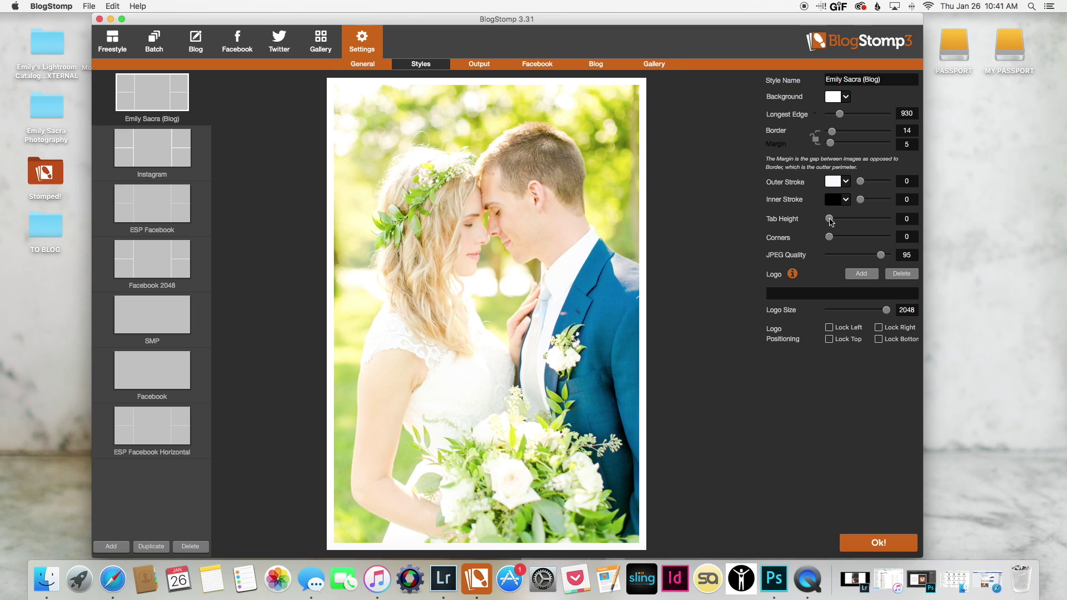
{"action": "left_click_drag", "start_coordinate": [829, 219], "coordinate": [870, 221]}
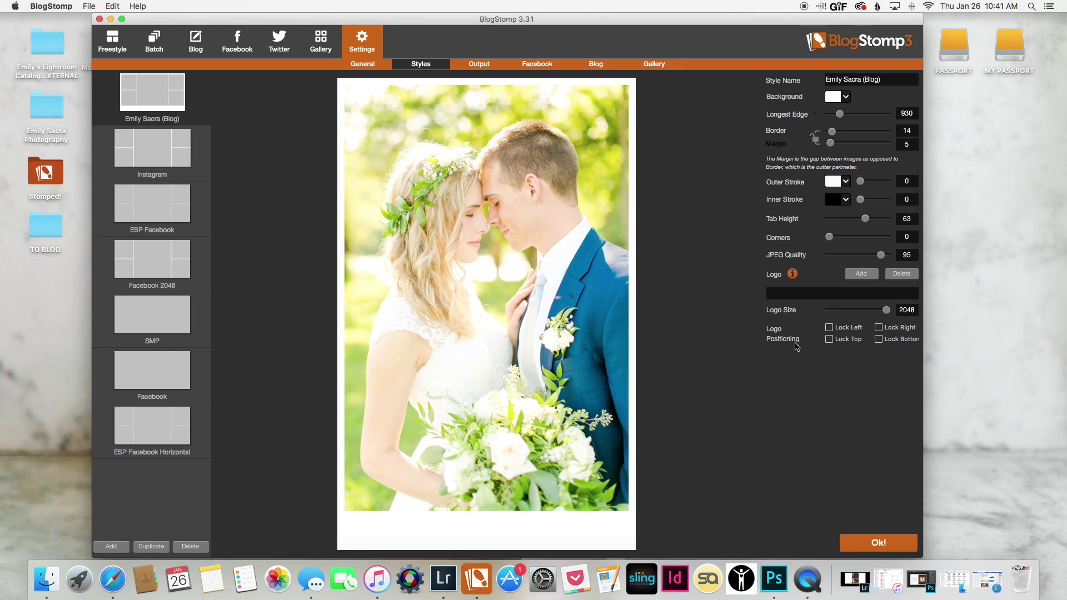
{"action": "left_click_drag", "start_coordinate": [861, 222], "coordinate": [813, 223]}
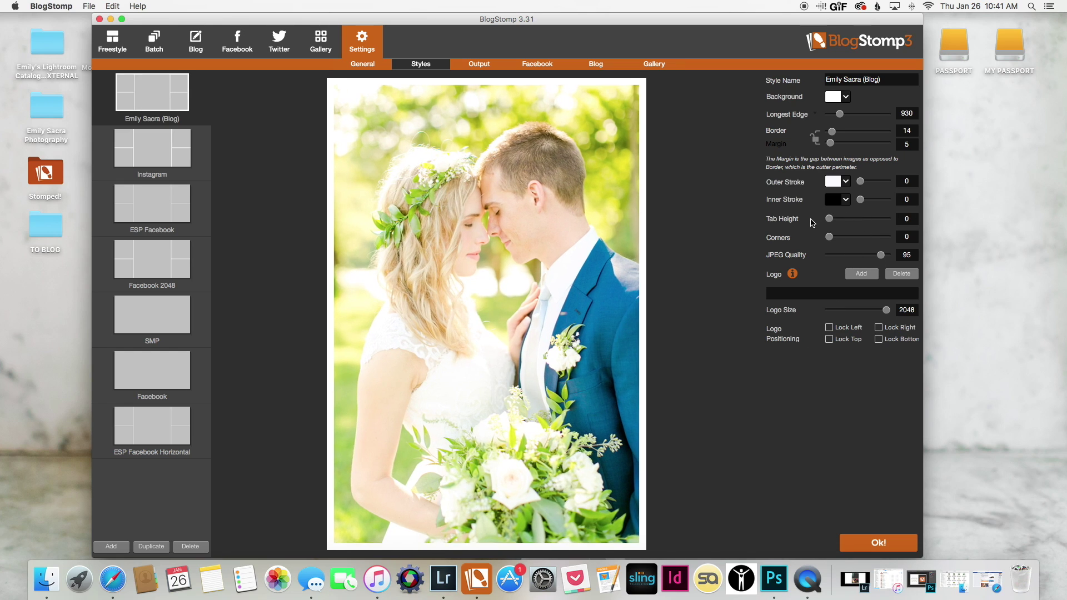
{"action": "left_click_drag", "start_coordinate": [833, 132], "coordinate": [820, 135]}
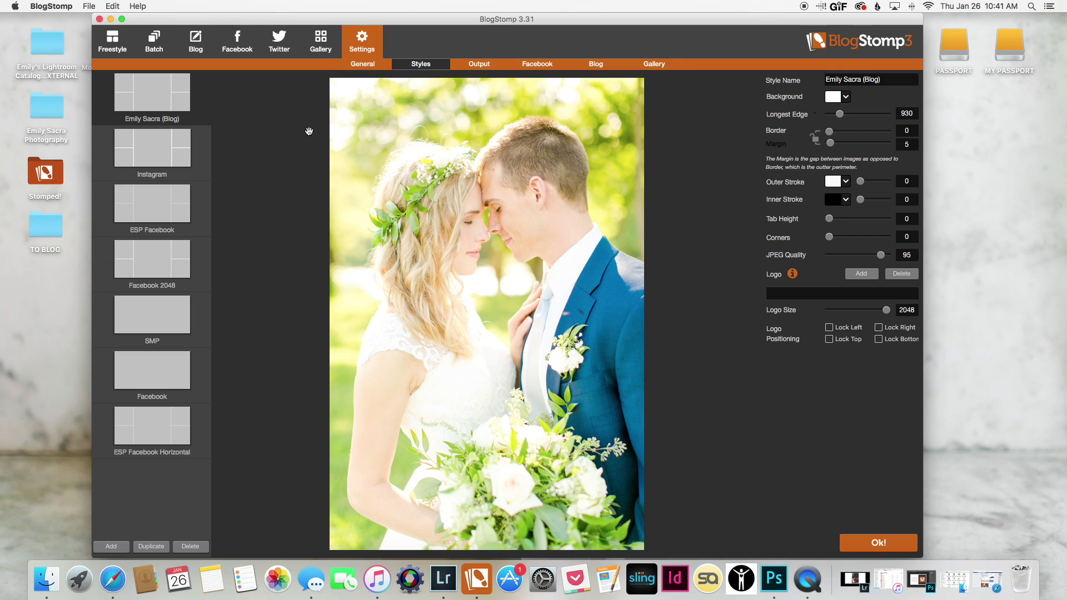
Select the ESP Facebook style: 2048 px width with a vertical.png logo locked bottom-right
{"action": "left_click", "coordinate": [161, 207]}
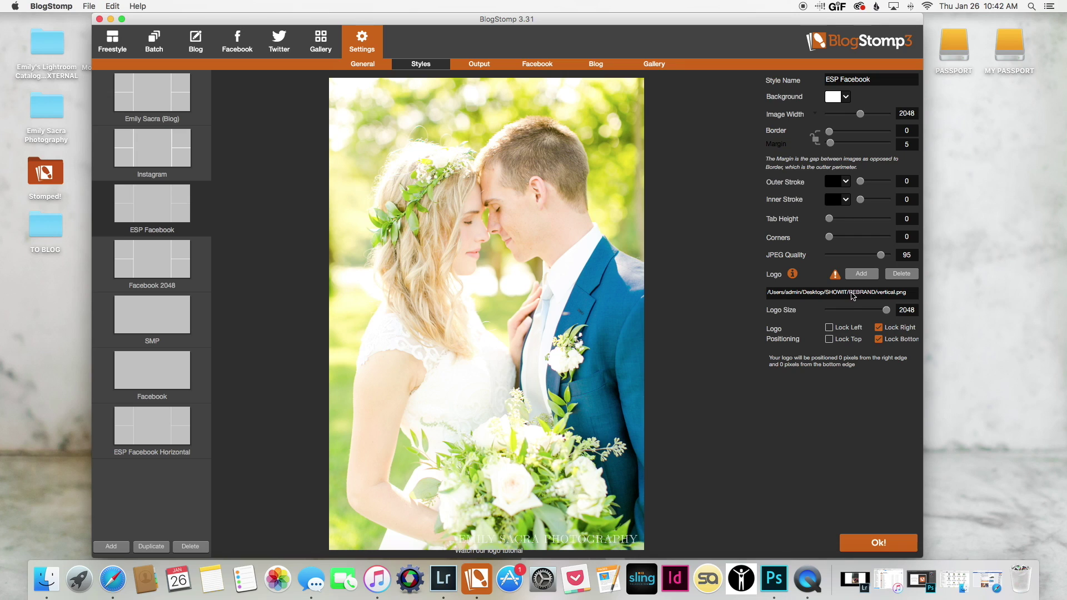
{"action": "left_click", "coordinate": [484, 65]}
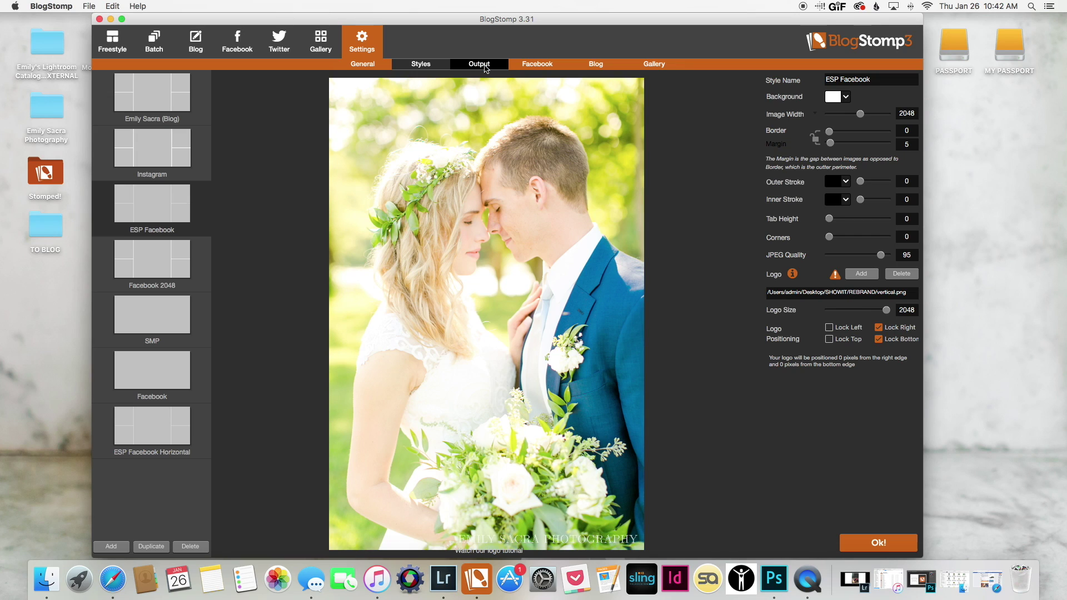
Set a custom output filename: the couple's names plus 'Backyard Wedding in Elkton, Virginia'
{"action": "left_click", "coordinate": [481, 65]}
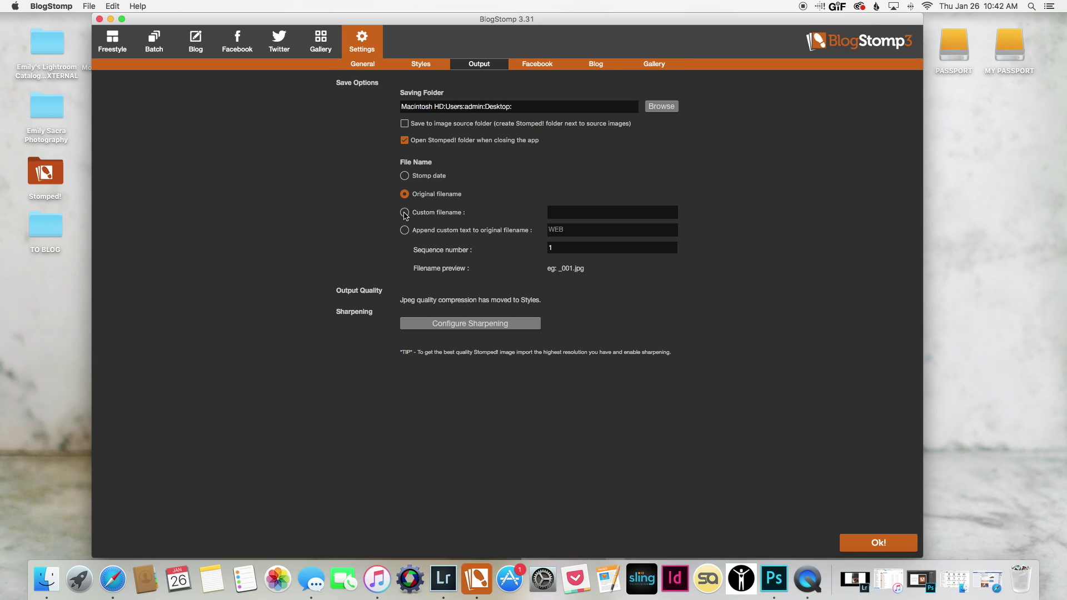
{"action": "left_click", "coordinate": [404, 213]}
{"action": "left_click", "coordinate": [563, 215]}
{"action": "type", "text": "Keaton & Emily Backya"}
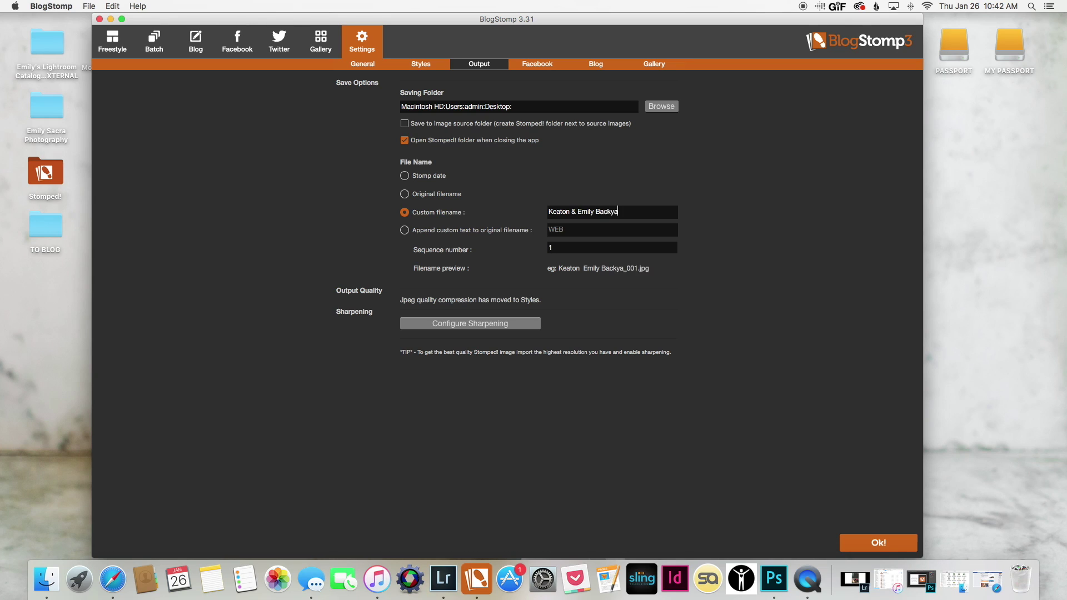
{"action": "type", "text": "rd Wedding in Elkton"}
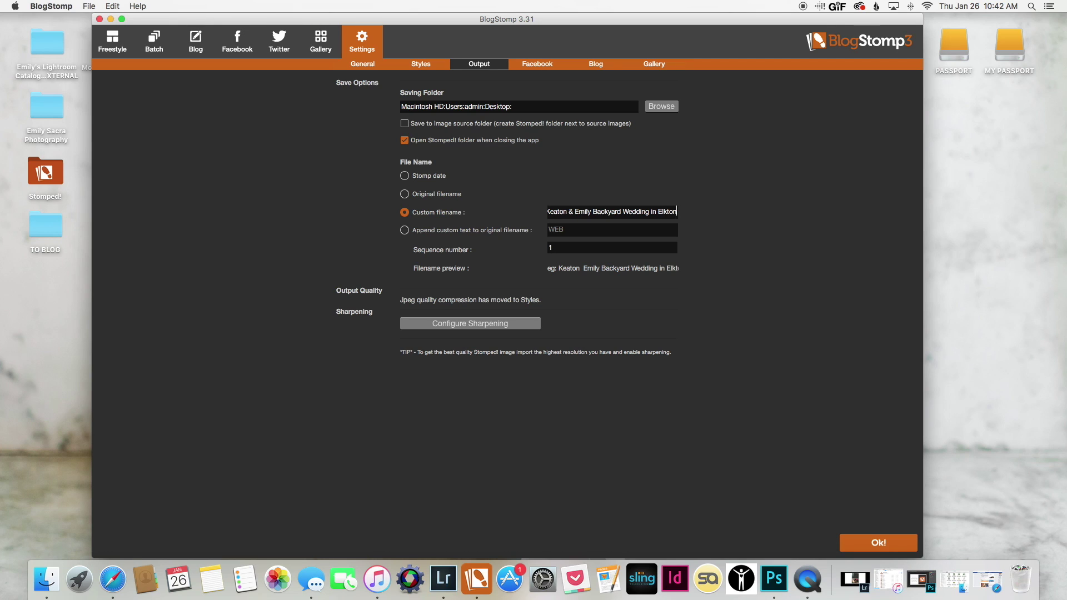
{"action": "type", "text": ", Virginia"}
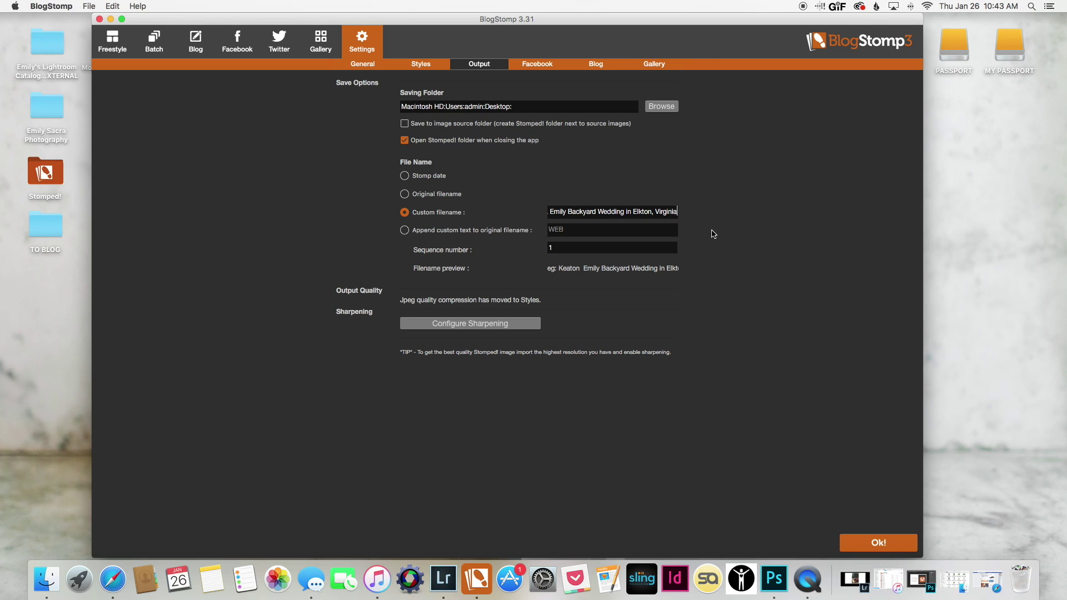
{"action": "left_click", "coordinate": [489, 325]}
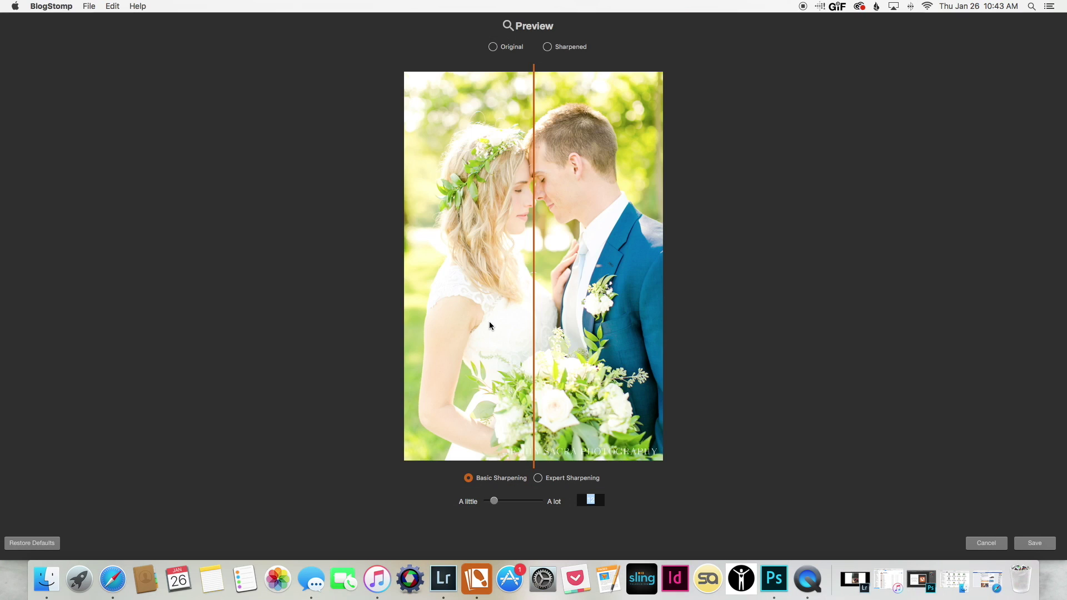
Set basic sharpening to 12 using the before/after preview and save the setting
{"action": "mouse_move", "coordinate": [534, 287]}
{"action": "left_mouse_down"}
{"action": "mouse_move", "coordinate": [501, 282]}
{"action": "mouse_move", "coordinate": [538, 285]}
{"action": "left_mouse_up"}
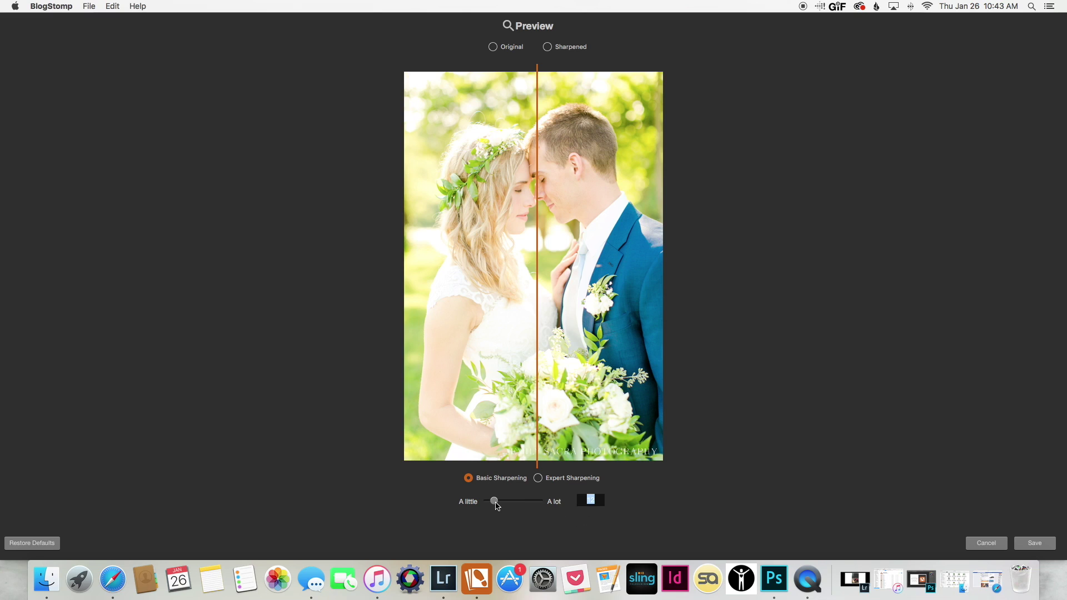
{"action": "left_click_drag", "start_coordinate": [495, 501], "coordinate": [547, 506]}
{"action": "left_click_drag", "start_coordinate": [538, 327], "coordinate": [458, 322]}
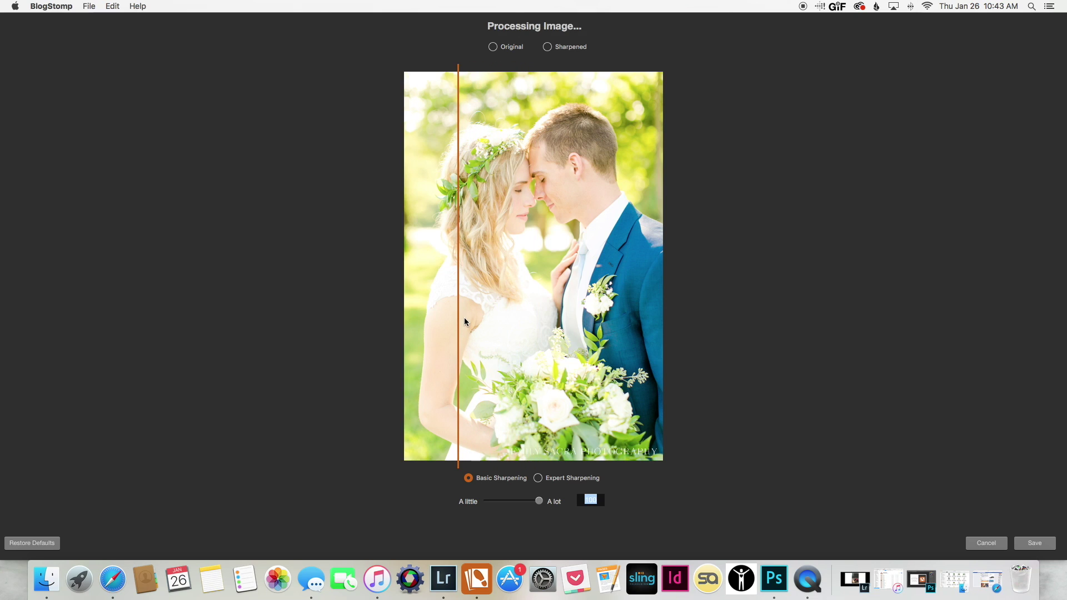
{"action": "left_click", "coordinate": [488, 318]}
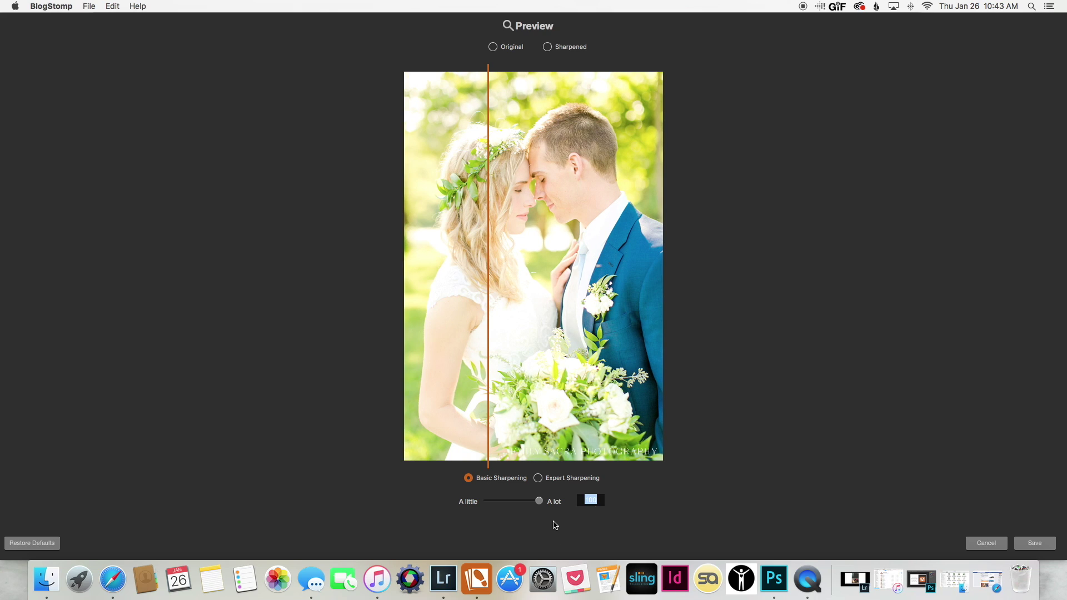
{"action": "type", "text": "12"}
{"action": "key", "text": "Return"}
{"action": "left_click", "coordinate": [1029, 546]}
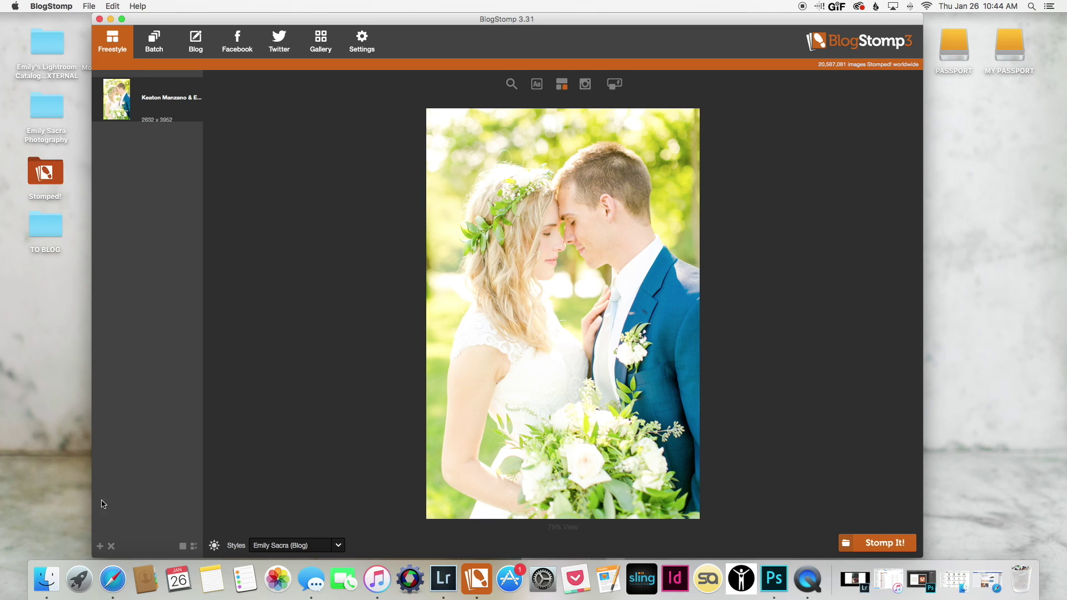
Open the 'Grab some files' picker on the BLOG folder of wedding JPEGs
{"action": "left_click", "coordinate": [101, 547]}
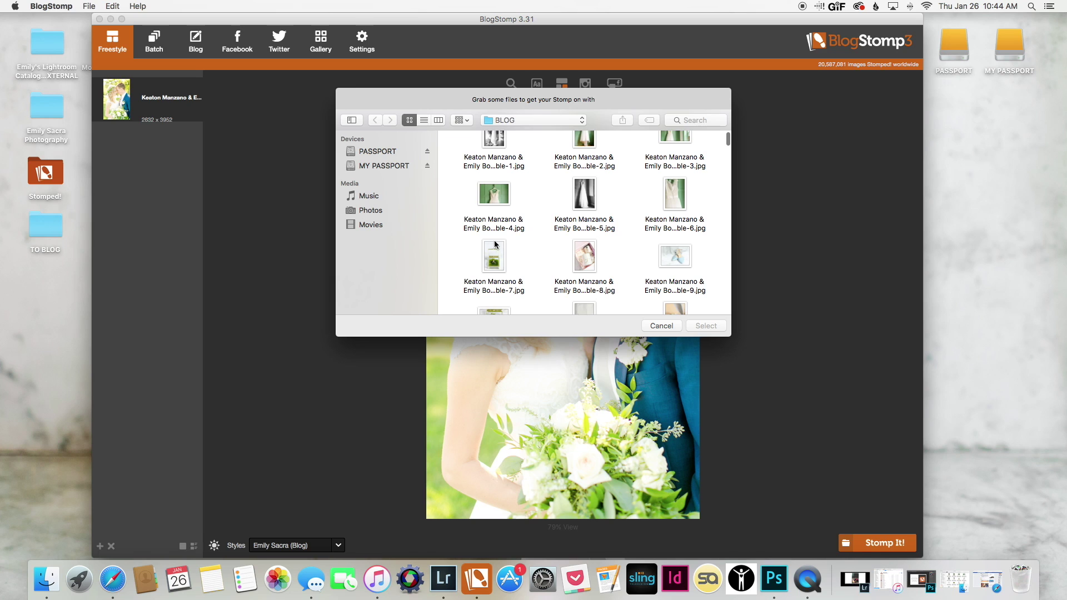
Import every BLOG folder photo, then stomp the dress-on-green-door photo
{"action": "key", "text": "super+a"}
{"action": "scroll", "coordinate": [697, 205], "scroll_direction": "down", "scroll_amount": 10}
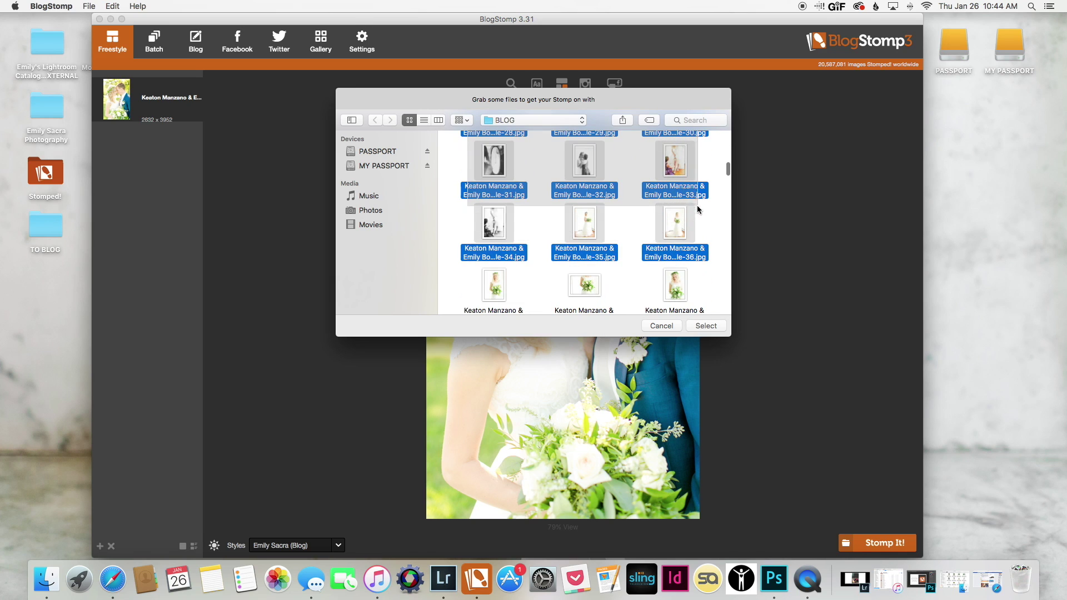
{"action": "left_click", "coordinate": [703, 326]}
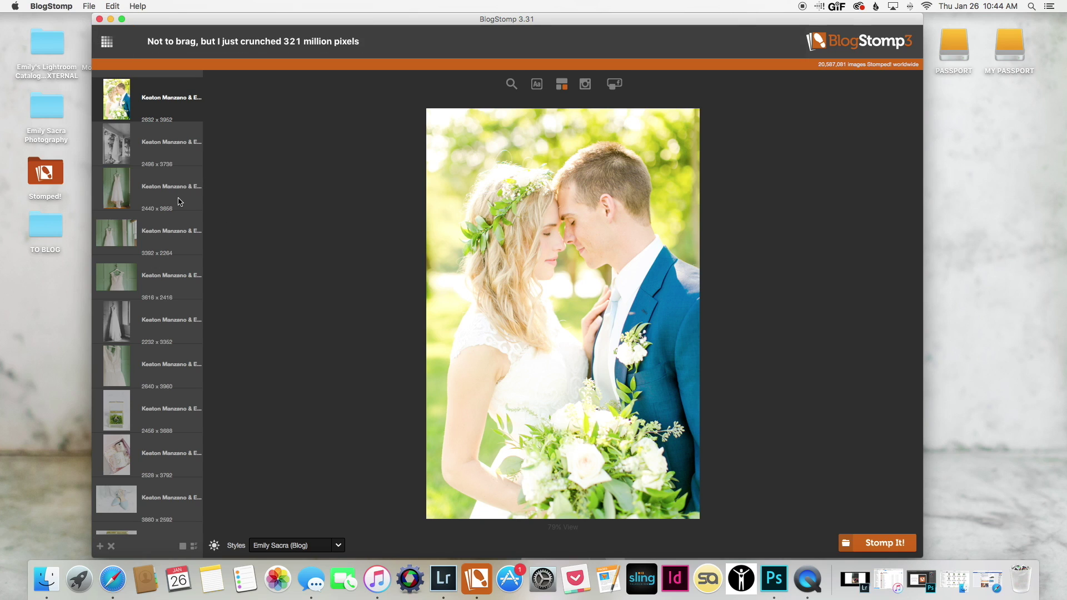
{"action": "left_click", "coordinate": [157, 231]}
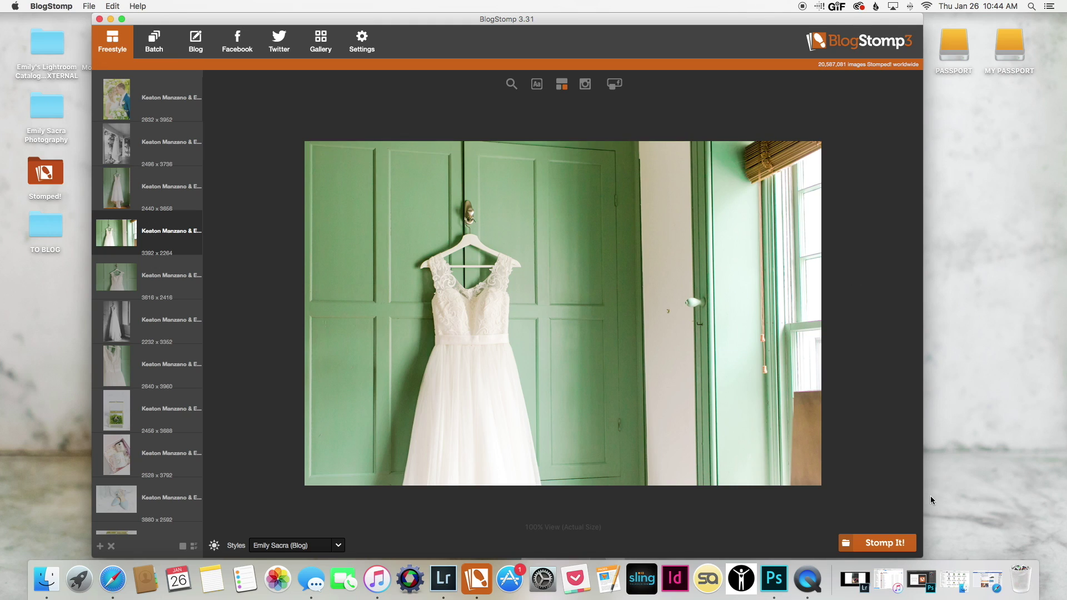
{"action": "left_click", "coordinate": [892, 547]}
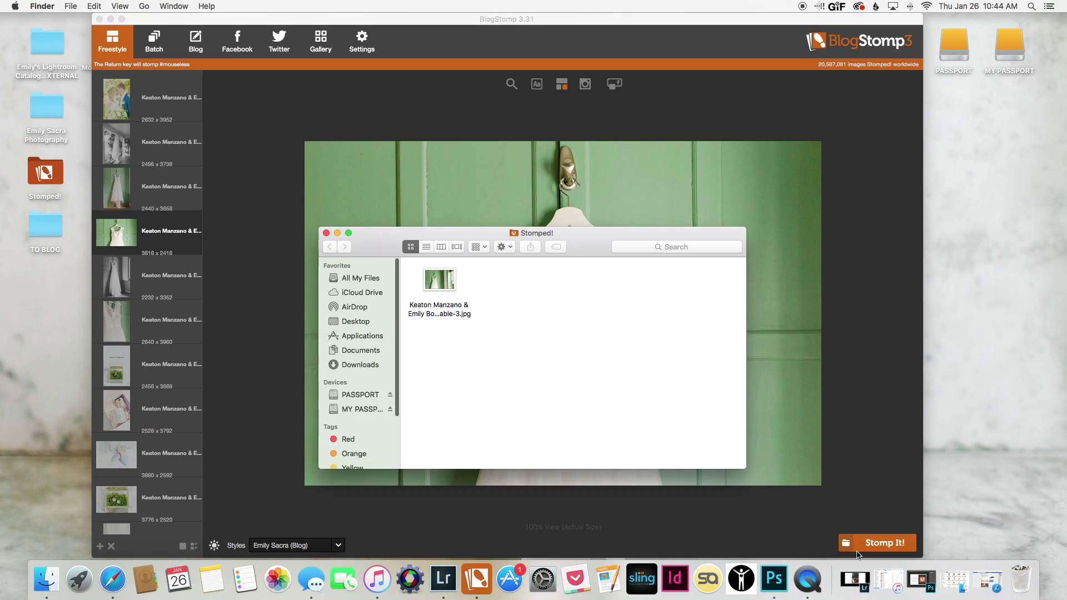
Open the stomped dress JPEG in Preview, enlarge it, close it, and return to BlogStomp
{"action": "double_click", "coordinate": [443, 283]}
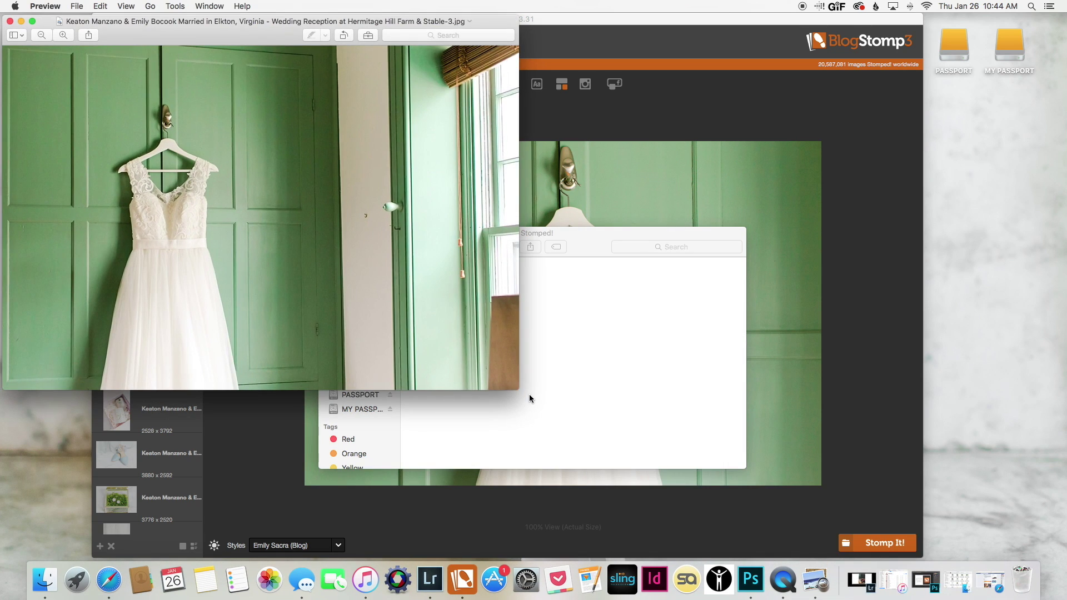
{"action": "left_click_drag", "start_coordinate": [517, 389], "coordinate": [646, 445]}
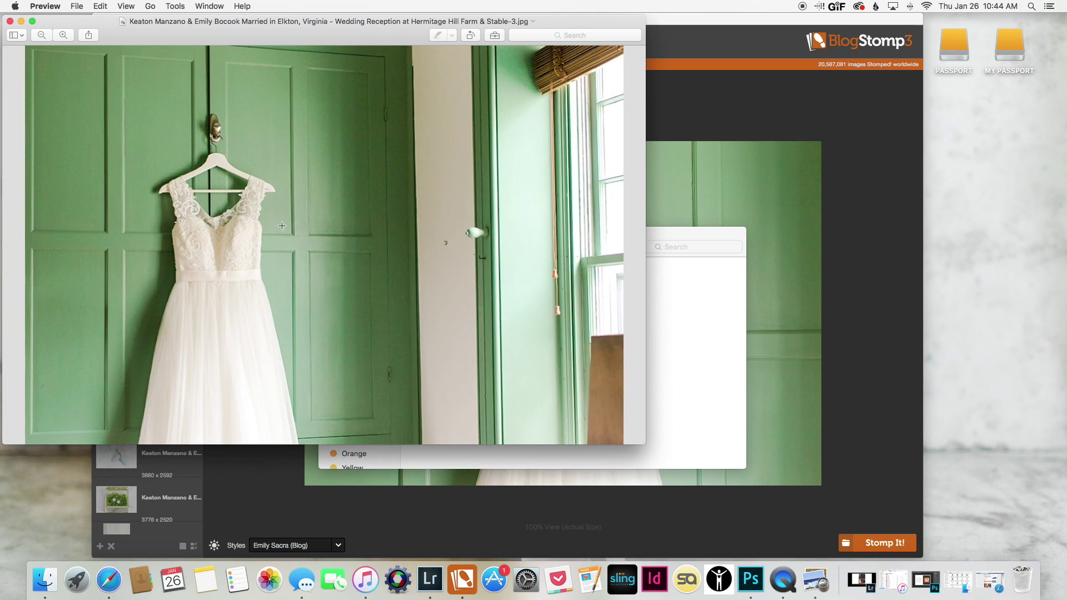
{"action": "left_click", "coordinate": [11, 21]}
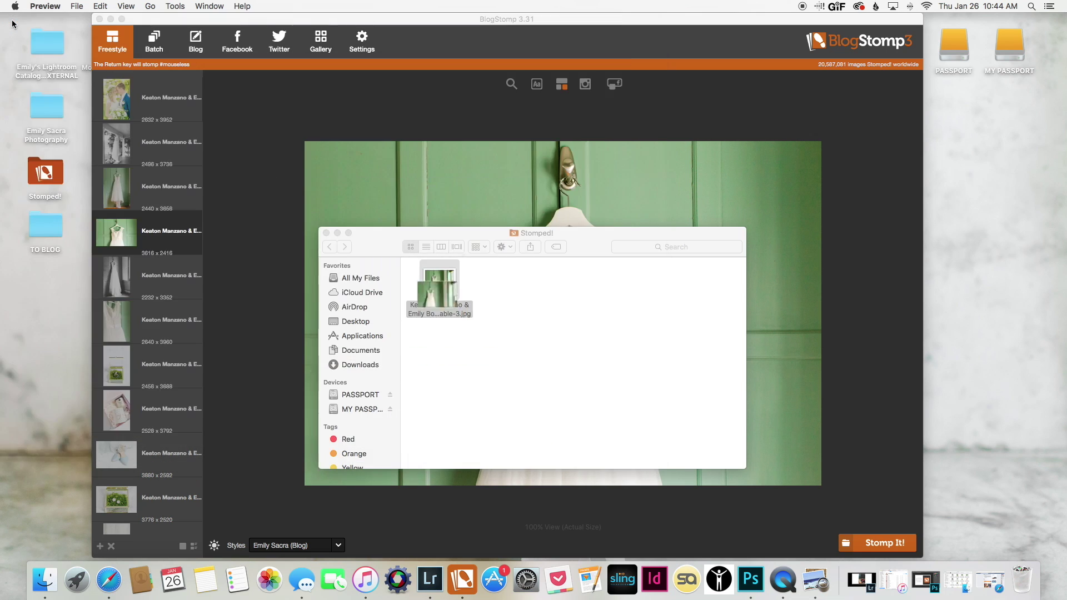
{"action": "left_click", "coordinate": [268, 199]}
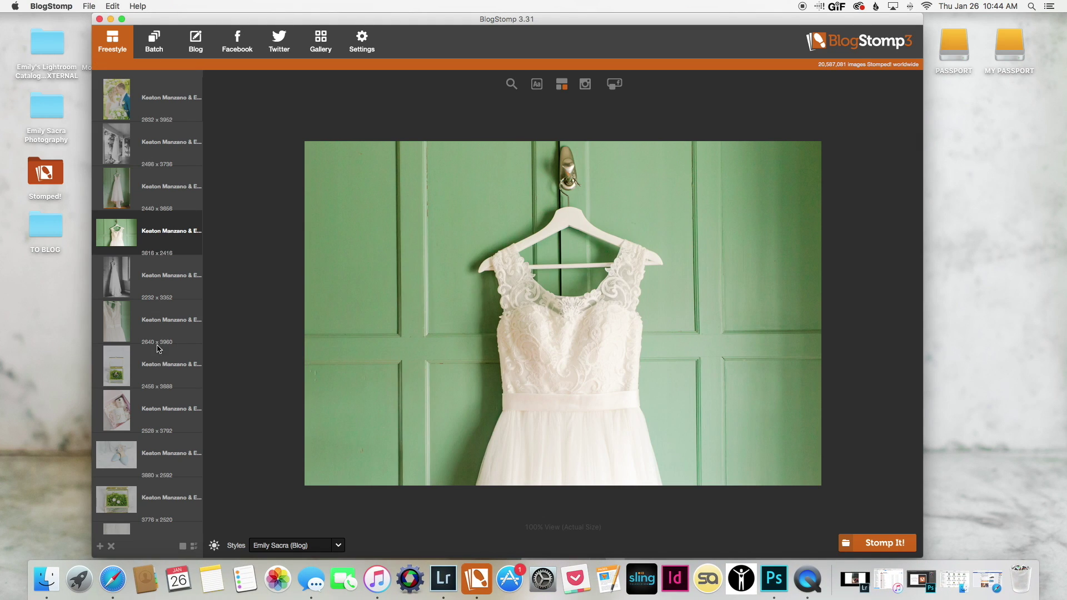
Select the ring-box photo and add the pink gift-box photo with Cmd-click as a two-photo collage
{"action": "left_click", "coordinate": [153, 327]}
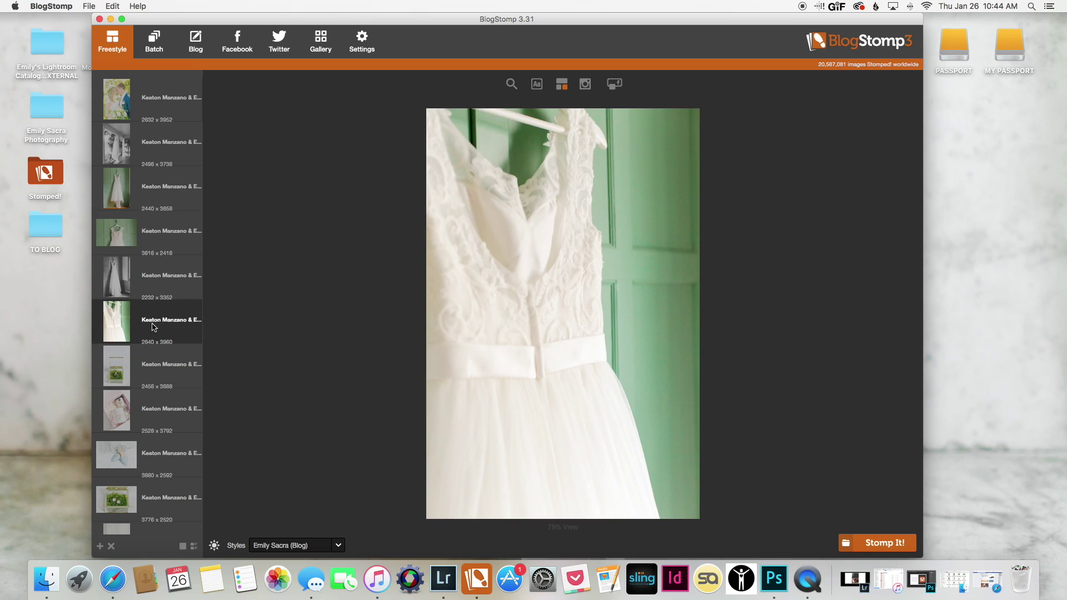
{"action": "left_click", "coordinate": [152, 354]}
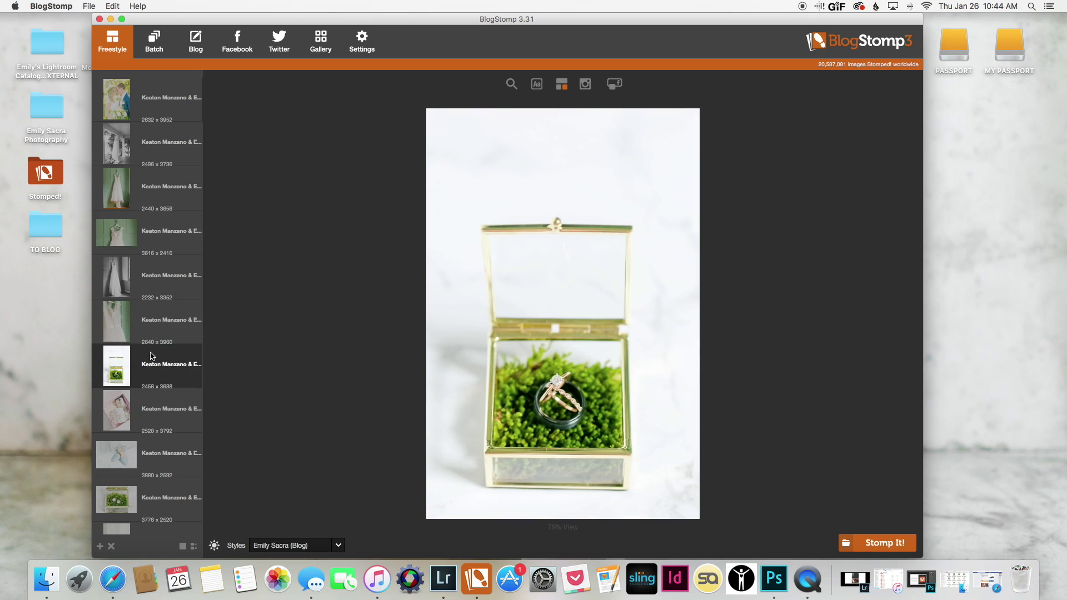
{"action": "left_click", "coordinate": [161, 414], "text": "super"}
{"action": "mouse_move", "coordinate": [732, 278]}
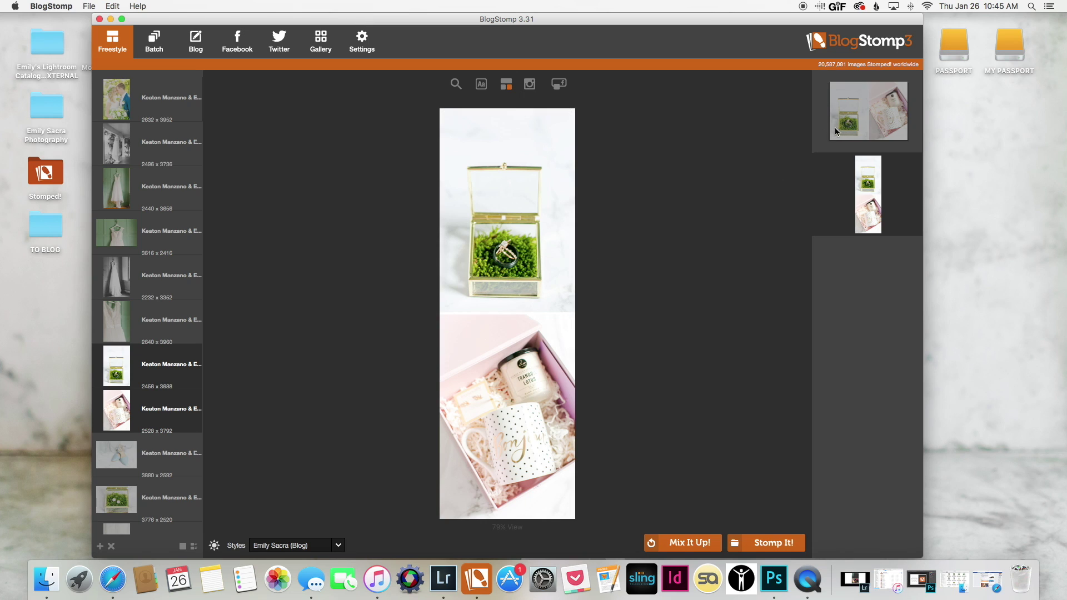
Lay the collage side by side with the ring box on the left, then stomp it
{"action": "left_click", "coordinate": [852, 127]}
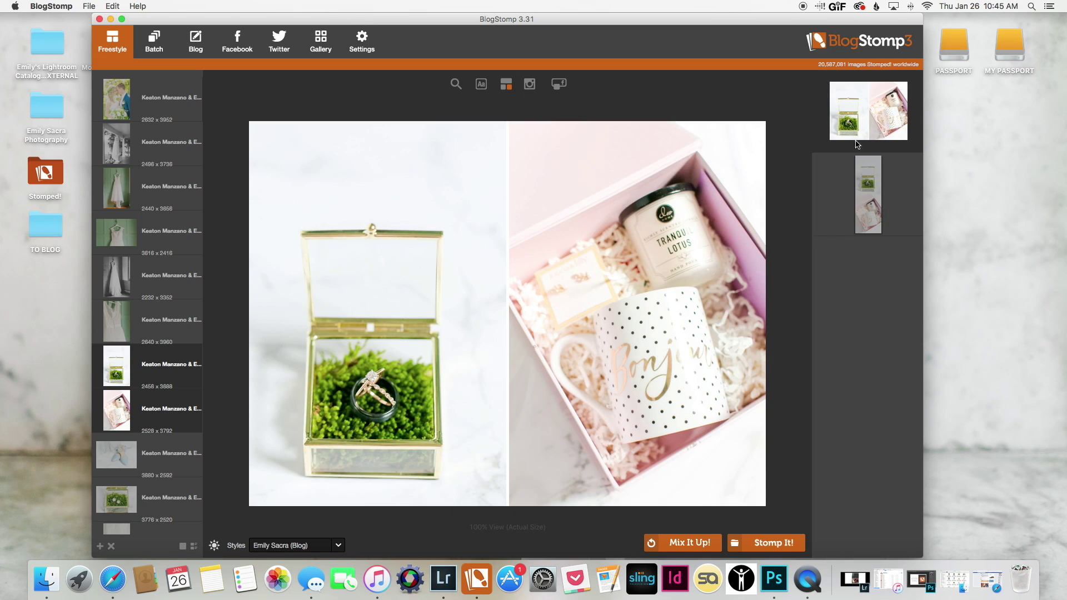
{"action": "left_click", "coordinate": [703, 546]}
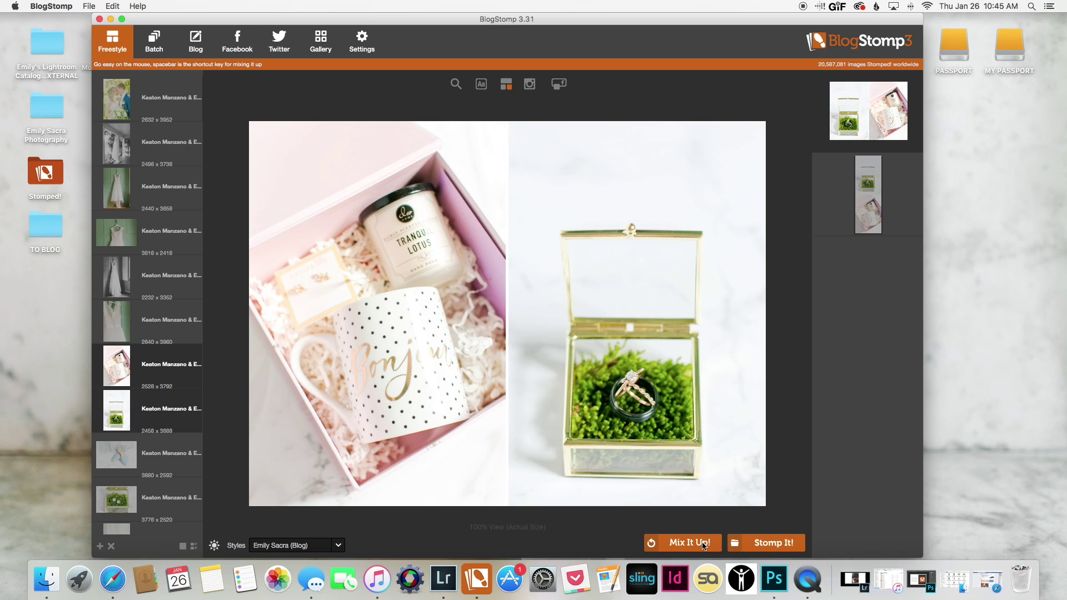
{"action": "left_click", "coordinate": [704, 546]}
{"action": "left_click", "coordinate": [704, 546]}
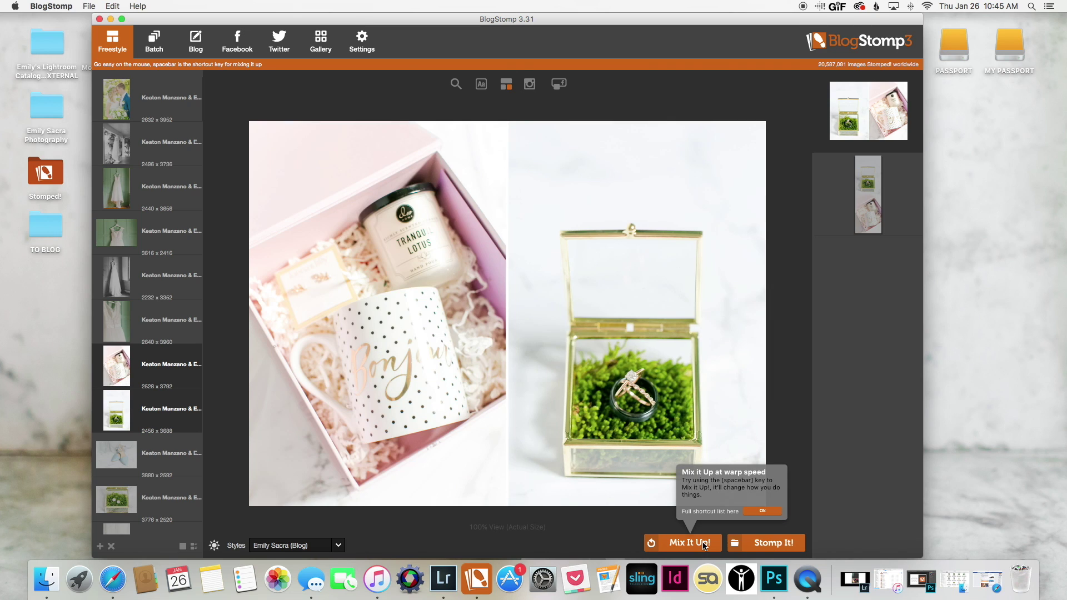
{"action": "left_click", "coordinate": [704, 546]}
{"action": "left_click", "coordinate": [763, 511]}
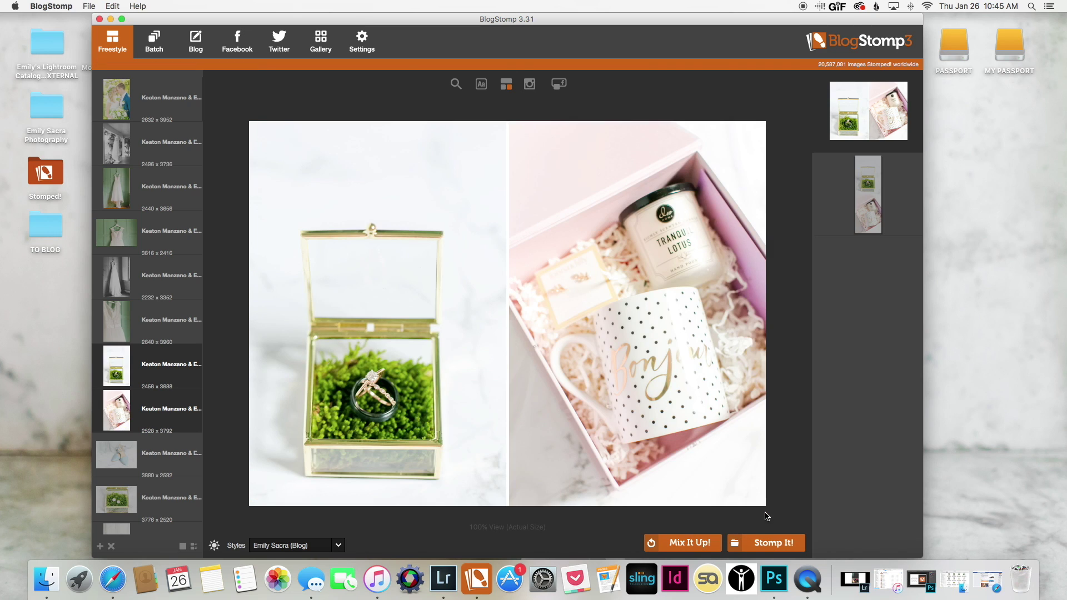
{"action": "mouse_move", "coordinate": [736, 372]}
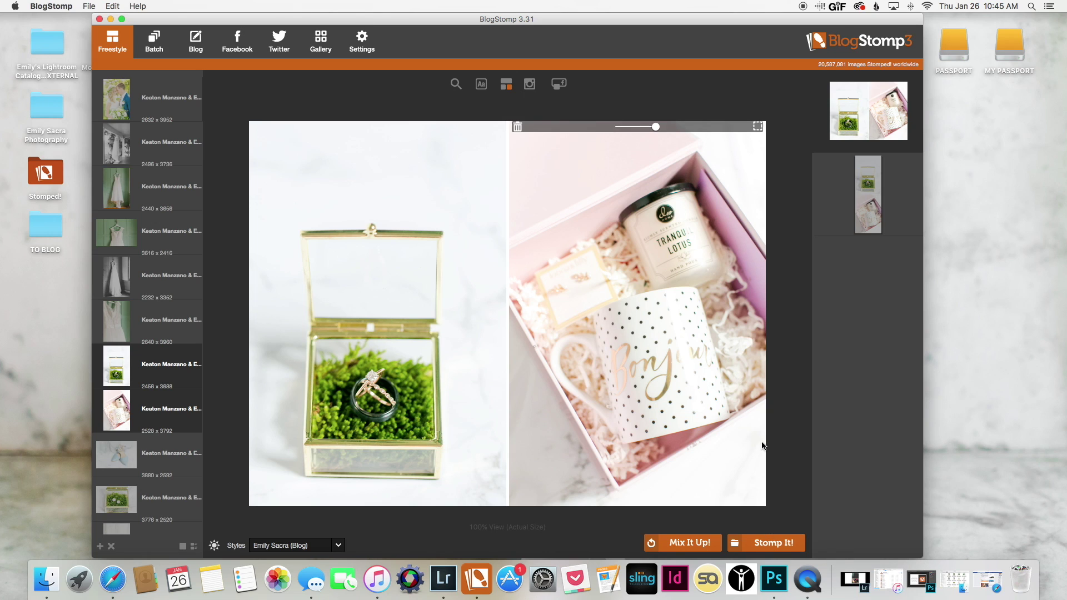
{"action": "left_click", "coordinate": [777, 542]}
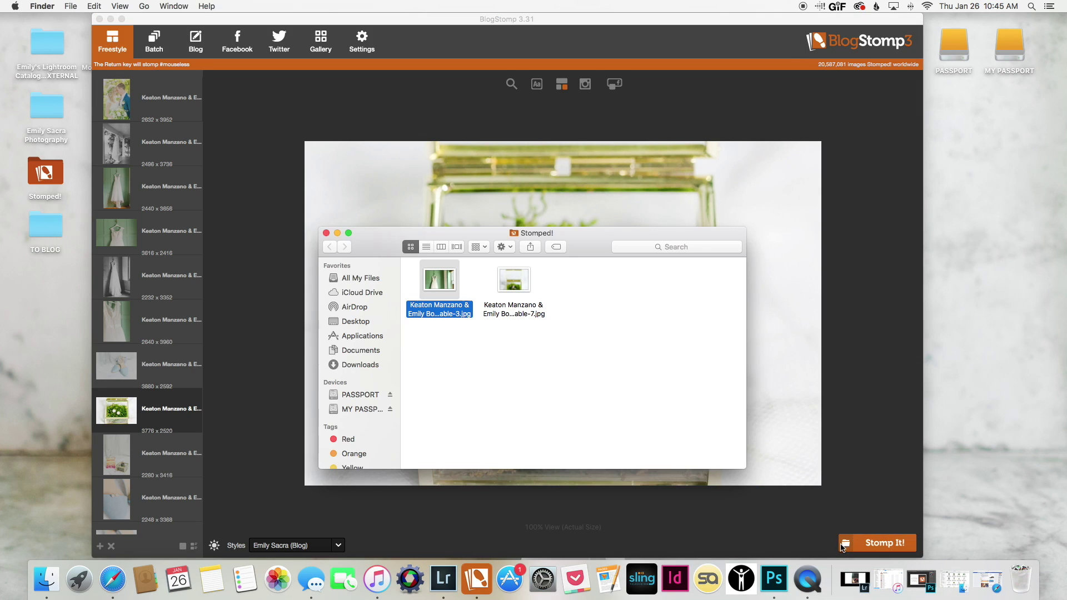
Review the ring-and-gift-box collage in Preview, then select the blue shoes photo in BlogStomp
{"action": "left_click", "coordinate": [514, 285]}
{"action": "double_click", "coordinate": [515, 285]}
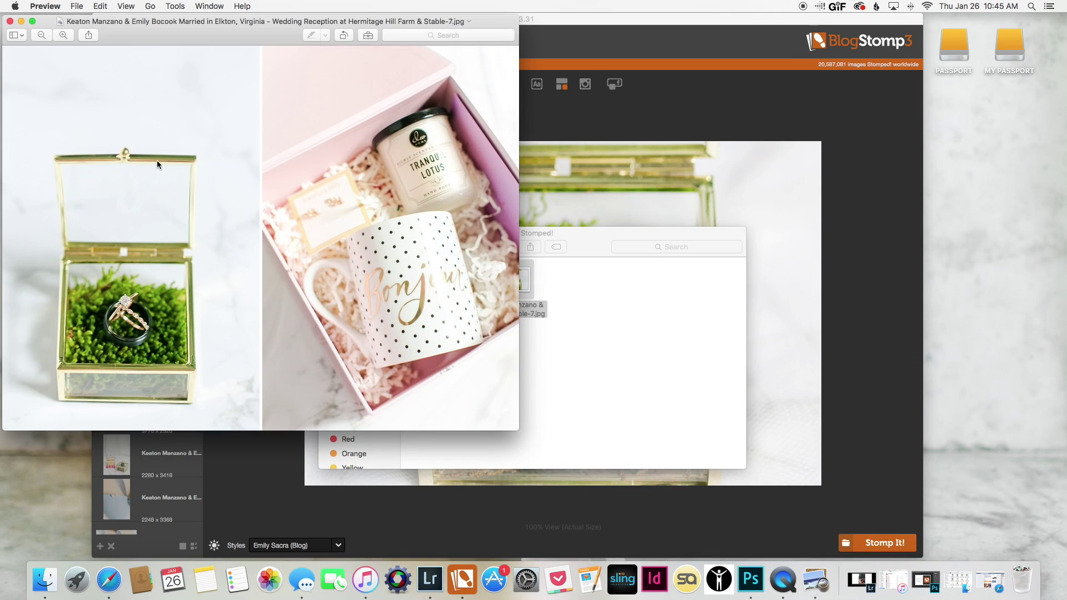
{"action": "left_click", "coordinate": [9, 22]}
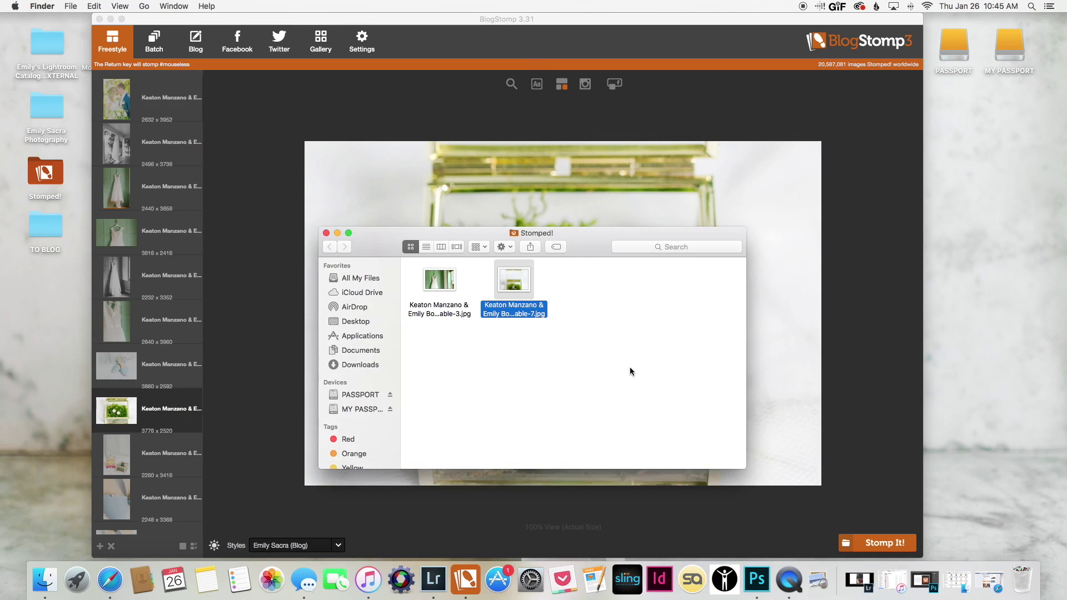
{"action": "left_click", "coordinate": [634, 368]}
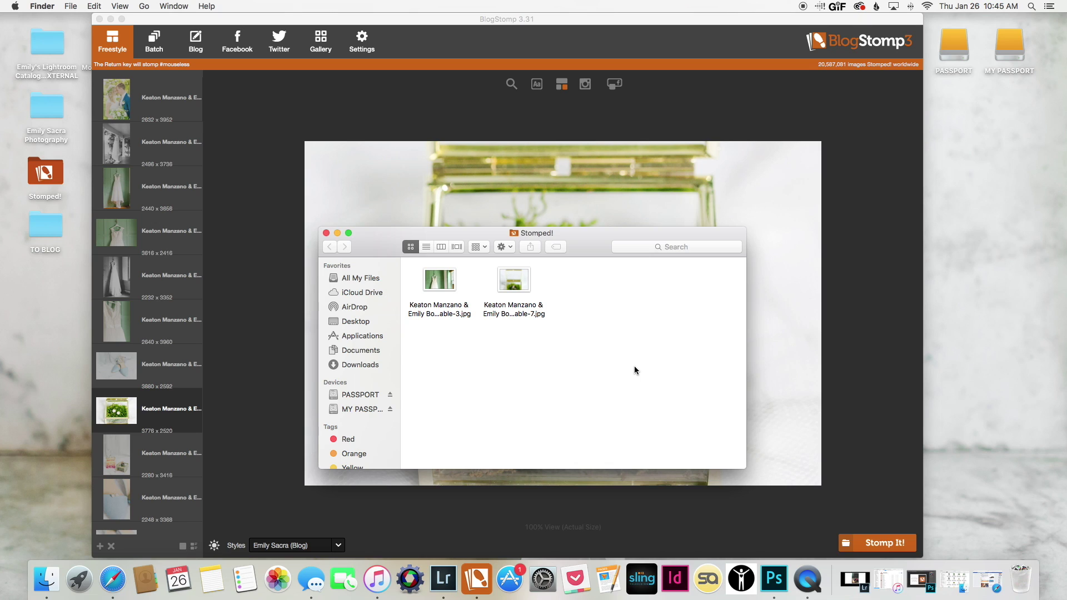
{"action": "left_click", "coordinate": [302, 355]}
{"action": "left_click", "coordinate": [154, 374]}
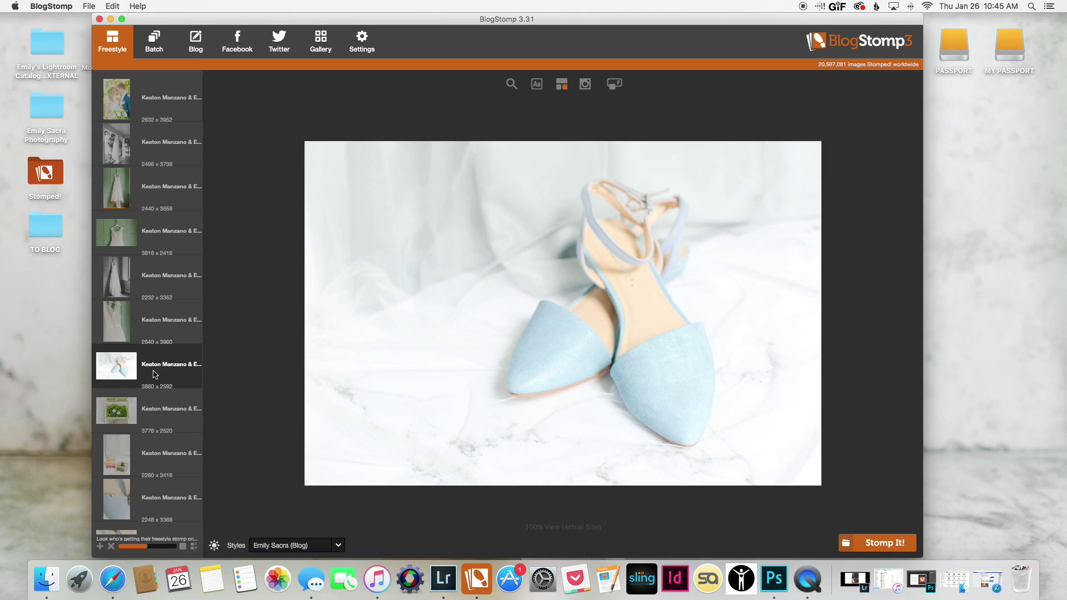
Stomp the blue shoes photo, the perfume-and-shoe diptych, and the blue shoe ring photo
{"action": "key", "text": "BackSpace"}
{"action": "key", "text": "BackSpace"}
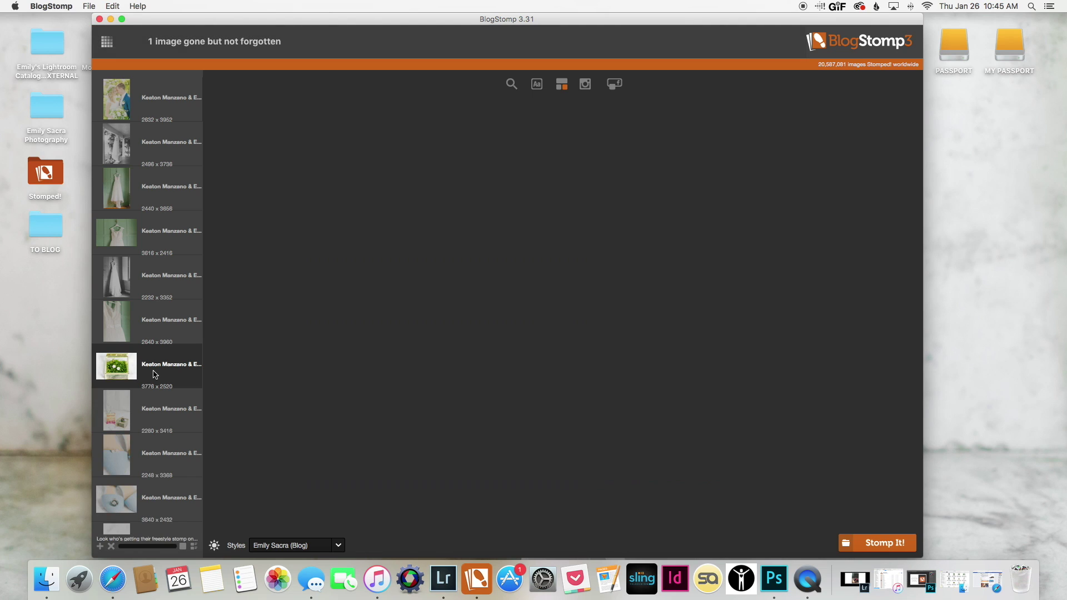
{"action": "left_click", "coordinate": [143, 405], "text": "super"}
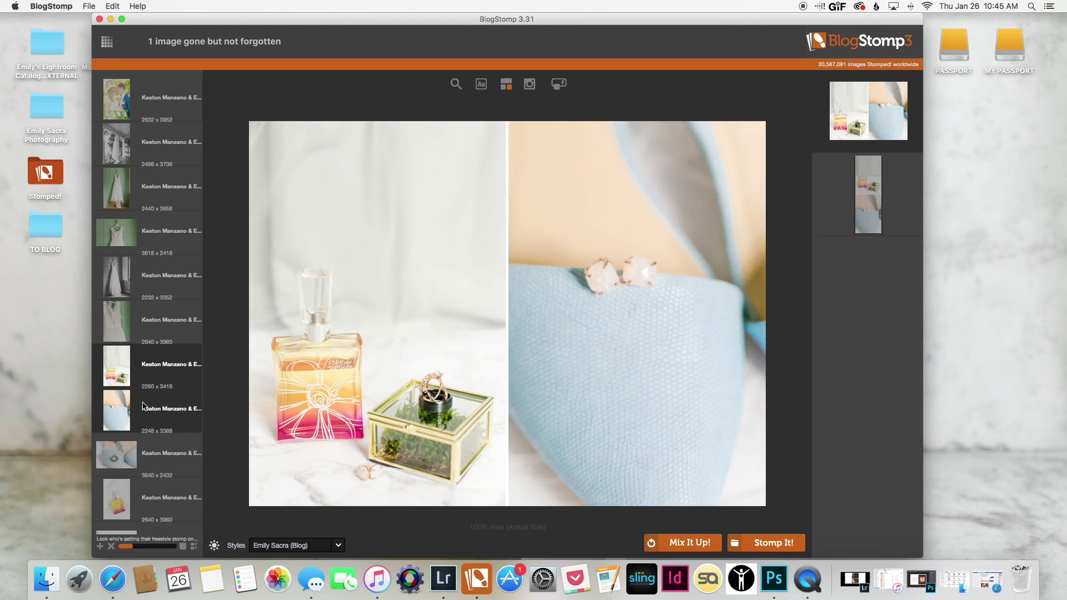
{"action": "key", "text": "BackSpace"}
{"action": "left_click", "coordinate": [151, 374]}
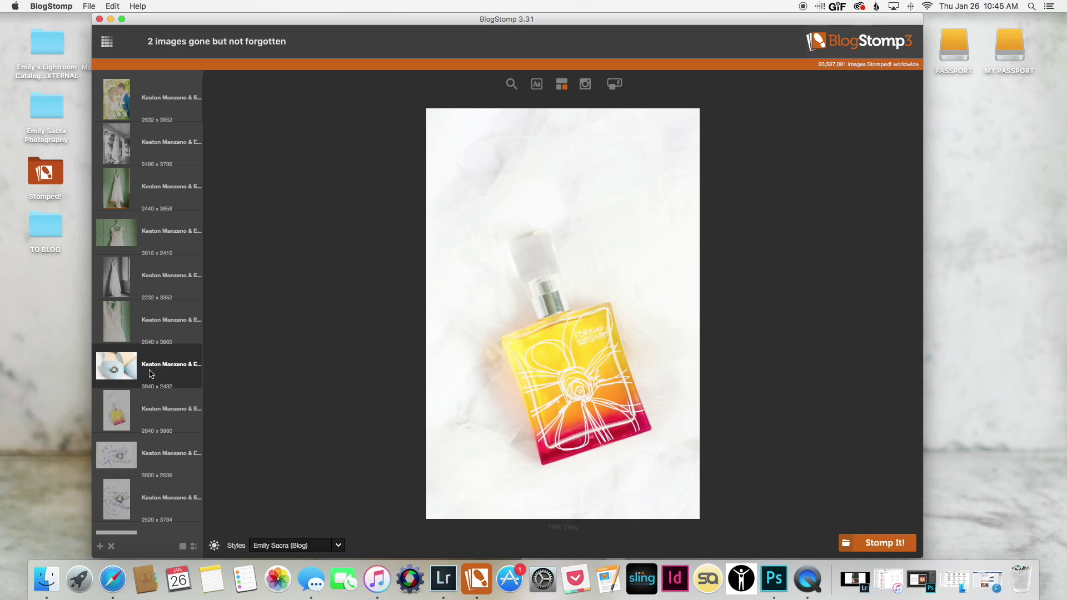
{"action": "key", "text": "BackSpace"}
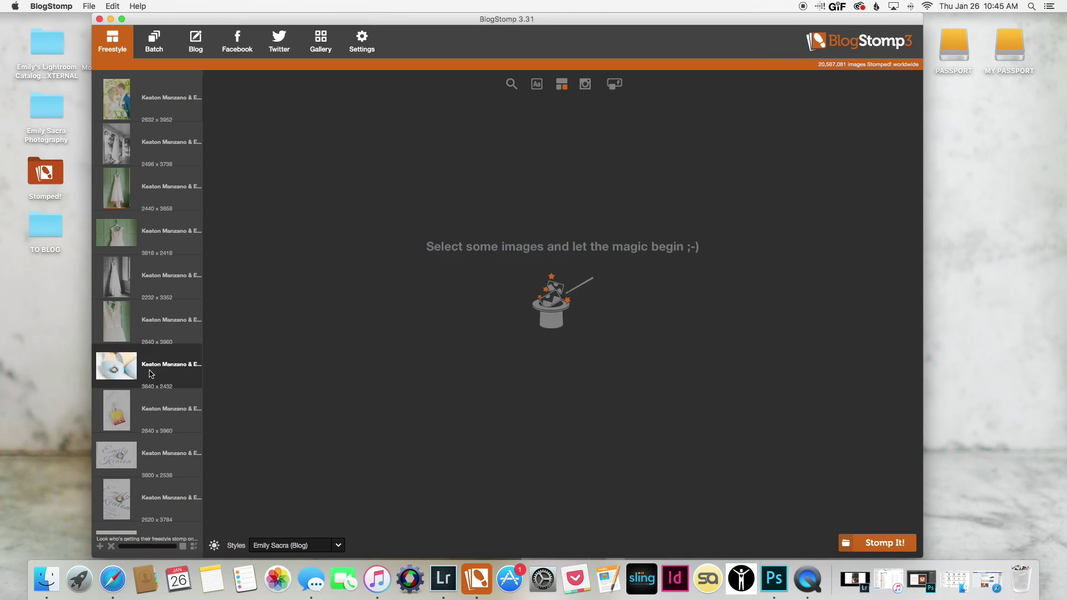
Stomp the perfume-and-invitation diptych, the landscape invitation photo, and the rings photo
{"action": "left_click", "coordinate": [135, 459], "text": "super"}
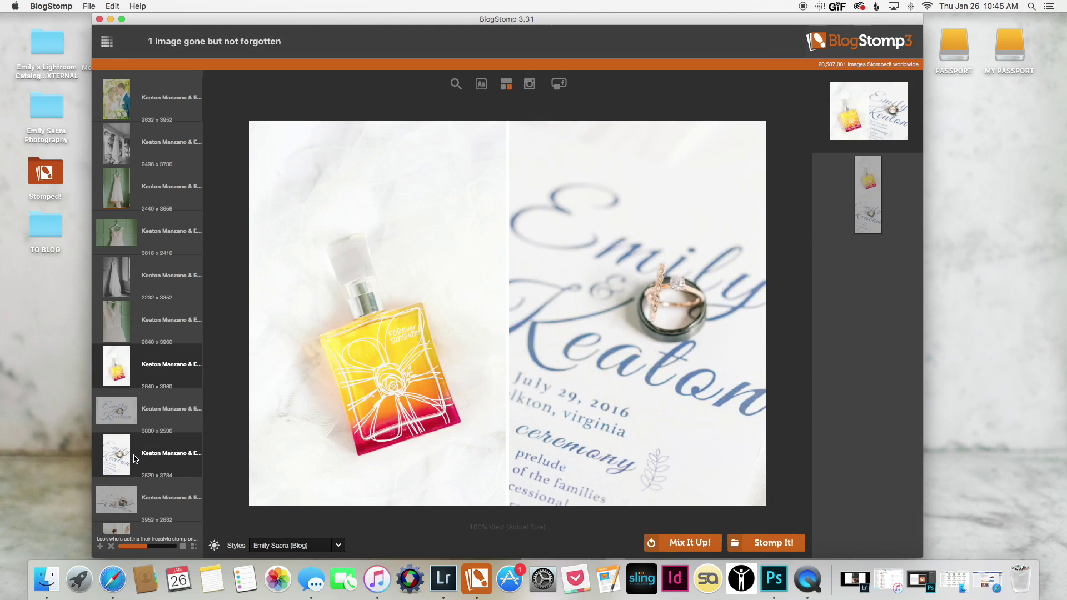
{"action": "key", "text": "BackSpace"}
{"action": "left_click", "coordinate": [125, 369]}
{"action": "key", "text": "BackSpace"}
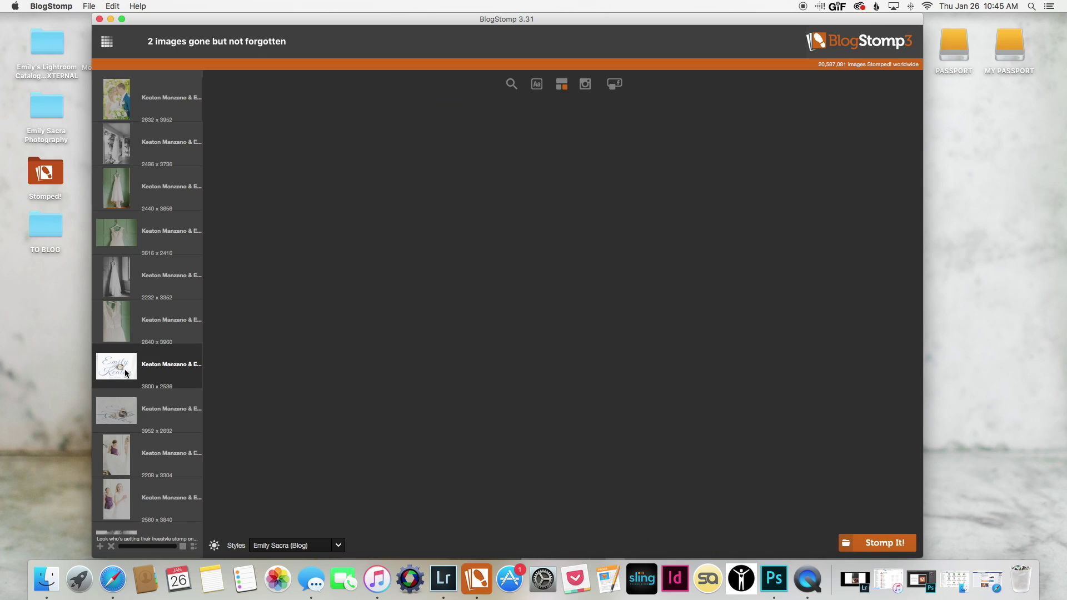
{"action": "key", "text": "BackSpace"}
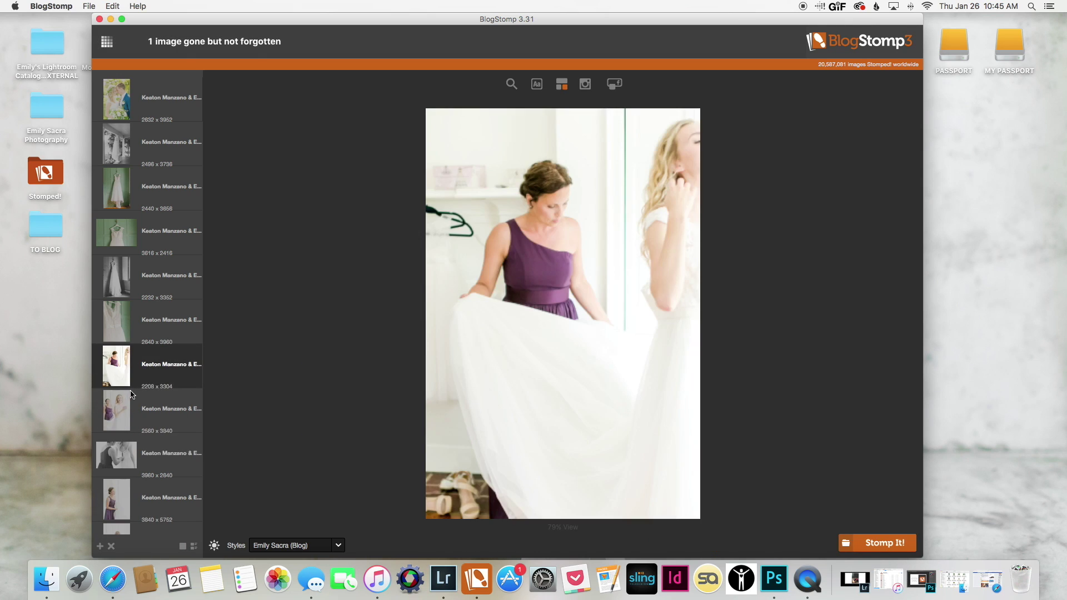
Stomp the bride-and-bridesmaid diptych, then preview the black-and-white porch dress photo
{"action": "left_click", "coordinate": [132, 395], "text": "super"}
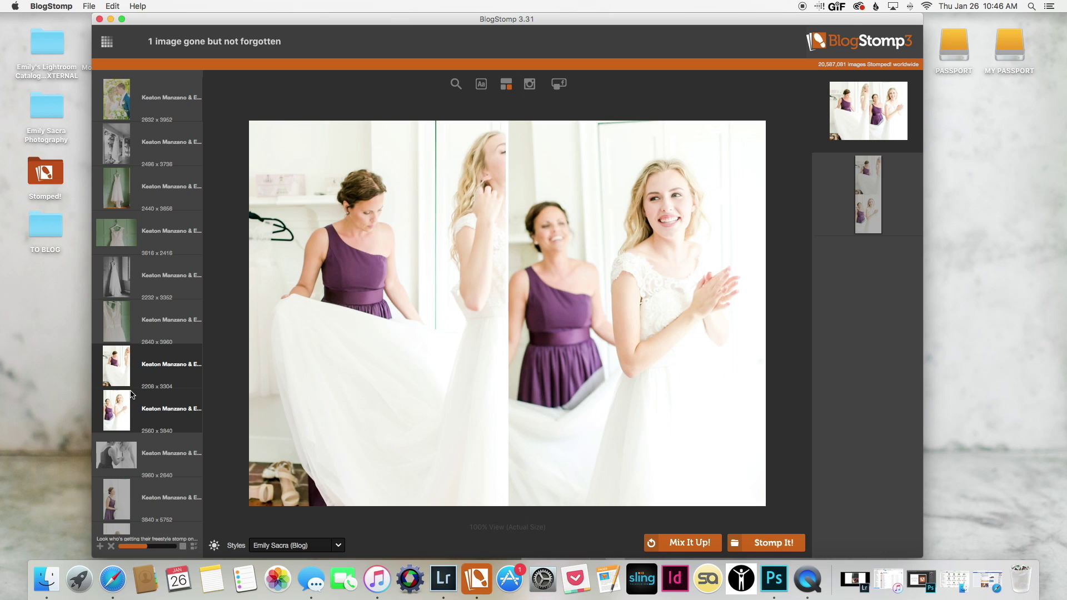
{"action": "key", "text": "BackSpace"}
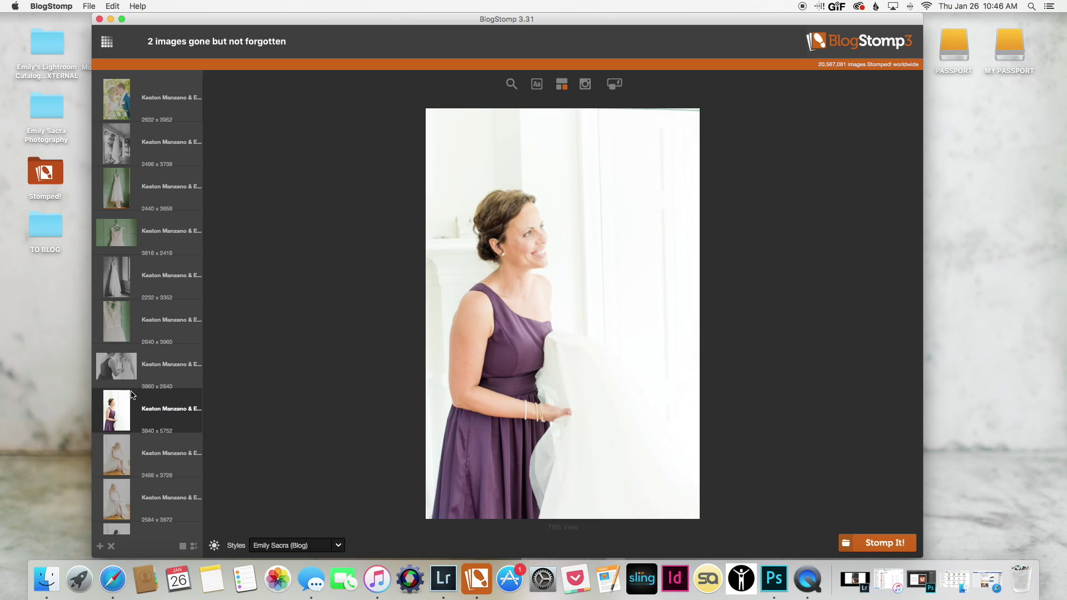
{"action": "left_click", "coordinate": [156, 159]}
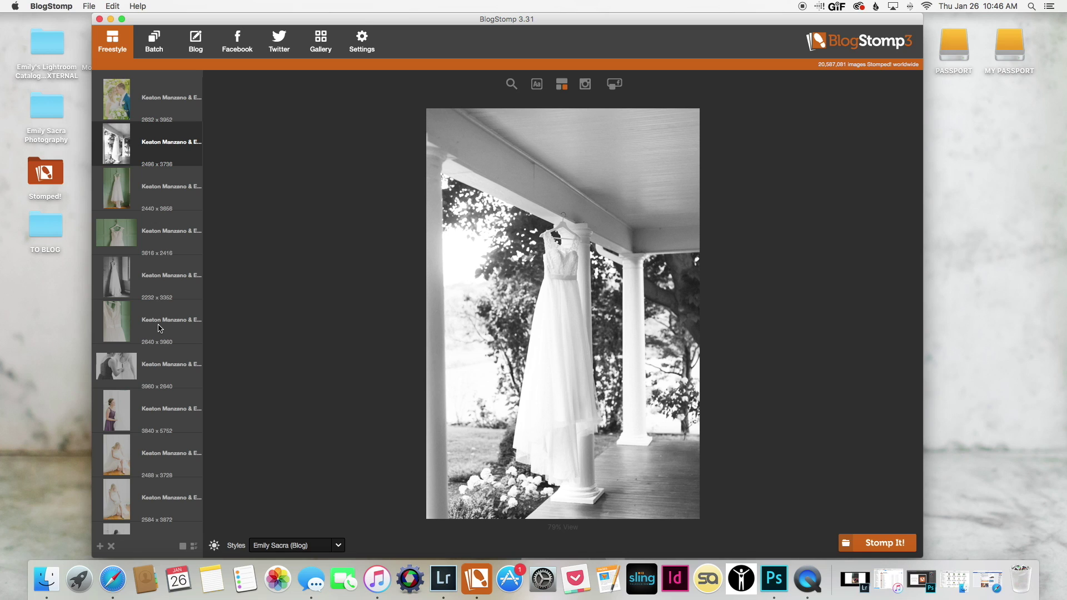
Select six wedding-dress photos and lay them out in a multi-photo grid collage
{"action": "left_click", "coordinate": [163, 358]}
{"action": "left_click", "coordinate": [142, 139], "text": "shift"}
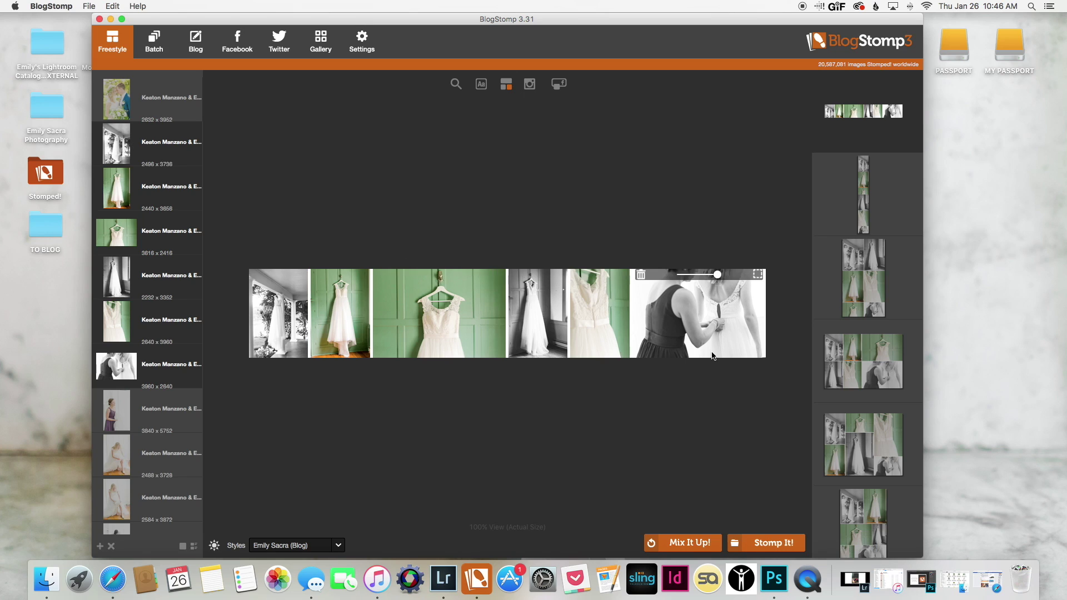
{"action": "scroll", "coordinate": [873, 311], "scroll_direction": "down", "scroll_amount": 3}
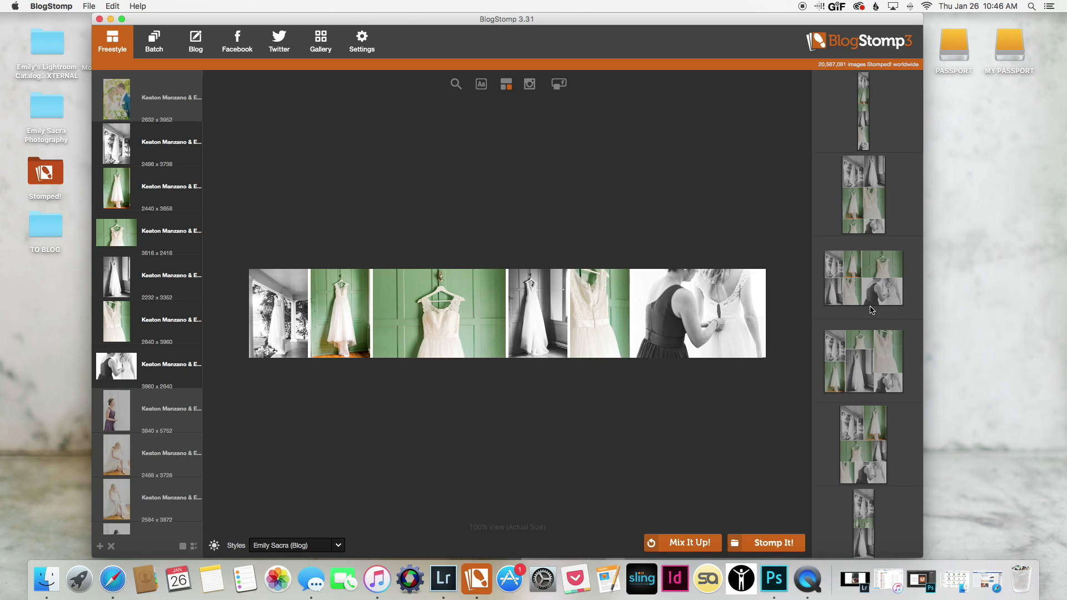
{"action": "scroll", "coordinate": [872, 326], "scroll_direction": "down", "scroll_amount": 5}
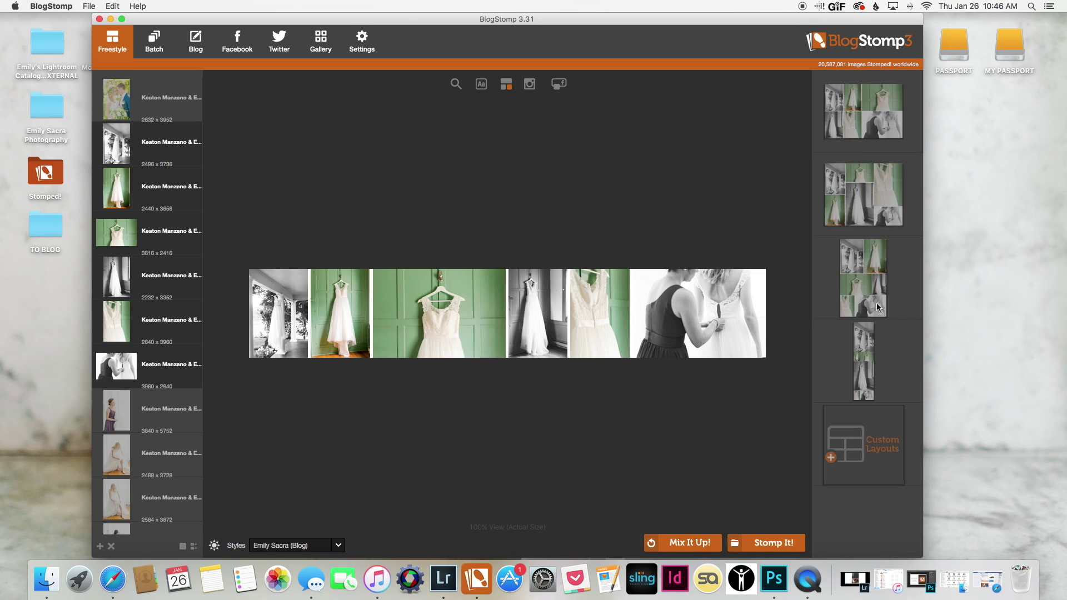
{"action": "left_click", "coordinate": [870, 210]}
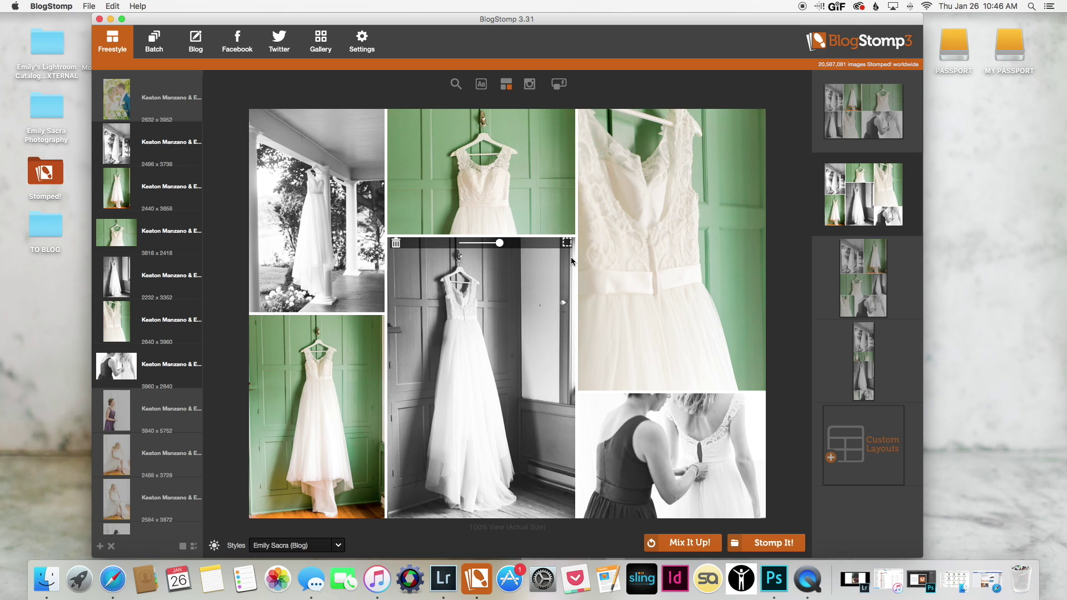
Reshuffle the grid arrangement four times with Mix It Up!, then stomp the collage
{"action": "left_click", "coordinate": [677, 547]}
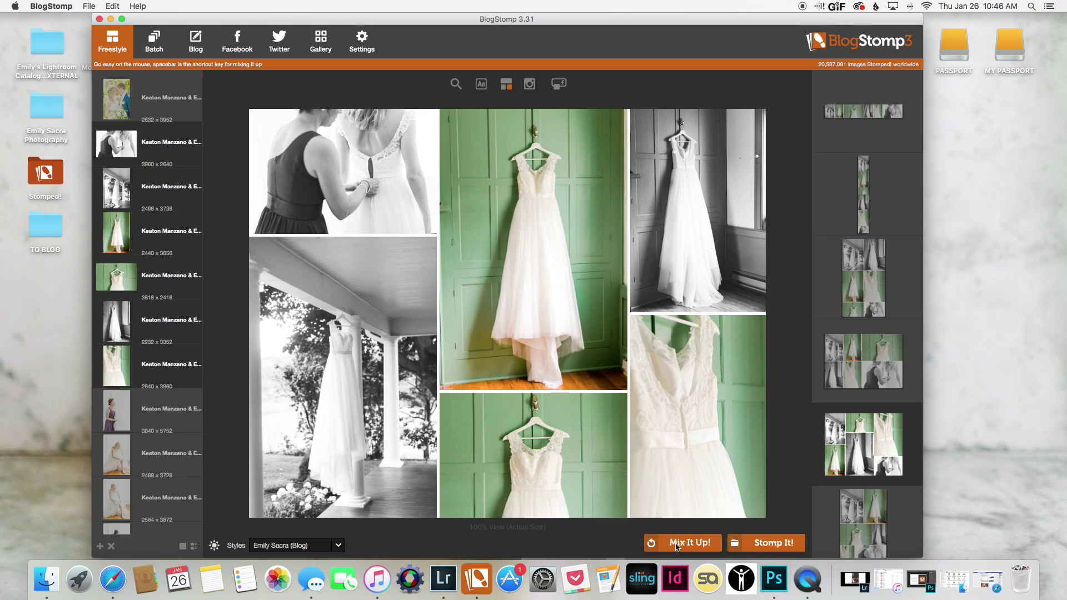
{"action": "left_click", "coordinate": [679, 547]}
{"action": "left_click", "coordinate": [694, 548]}
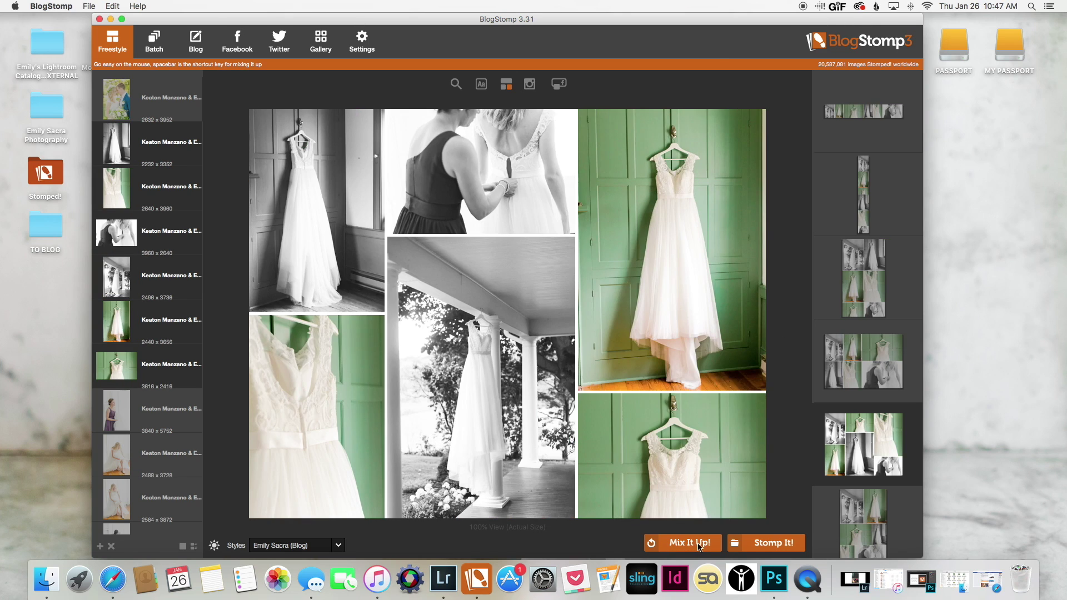
{"action": "left_click", "coordinate": [700, 548]}
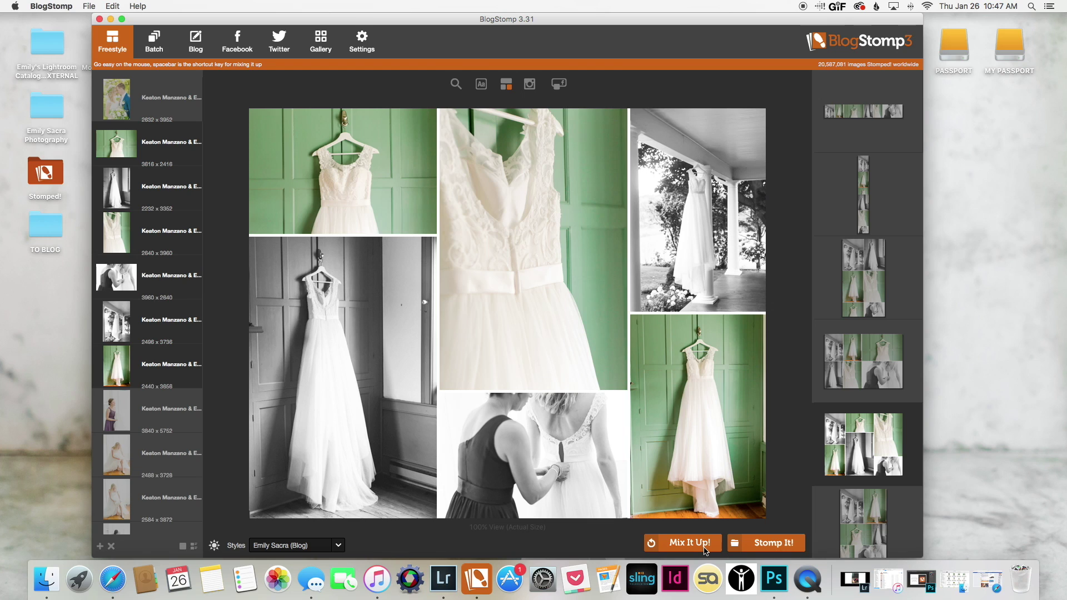
{"action": "left_click", "coordinate": [777, 546]}
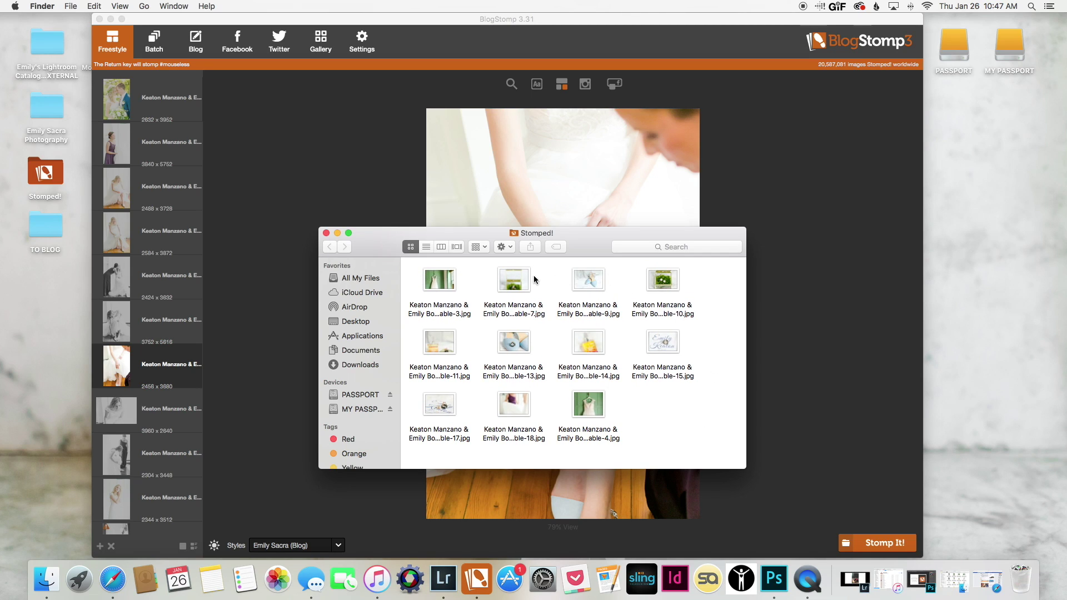
Check the -4.jpg six-photo dress collage in Preview, then close it and return to BlogStomp
{"action": "left_click", "coordinate": [595, 405]}
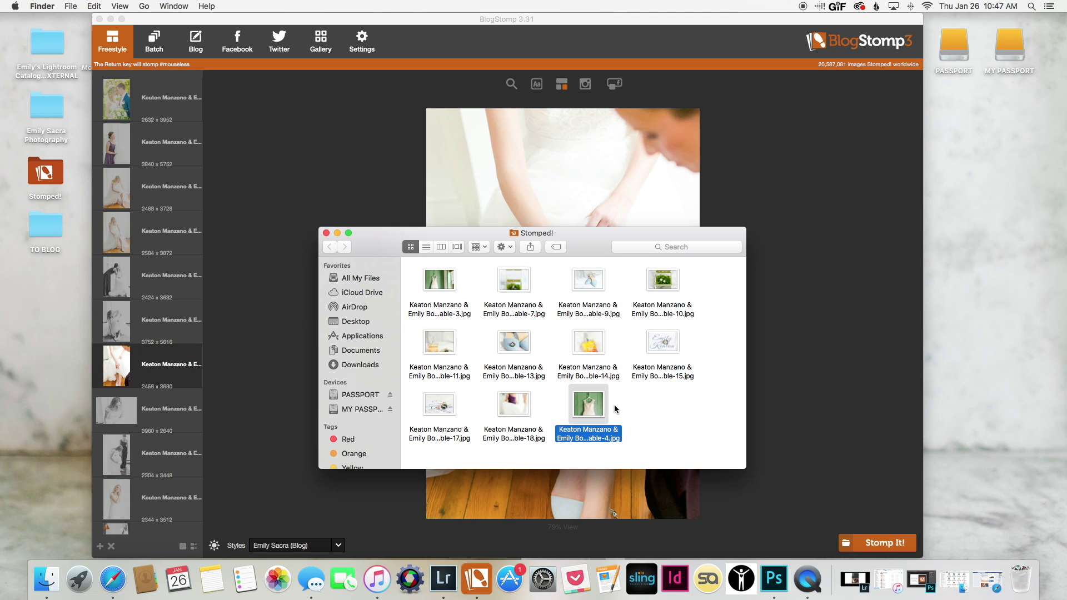
{"action": "left_click", "coordinate": [685, 403]}
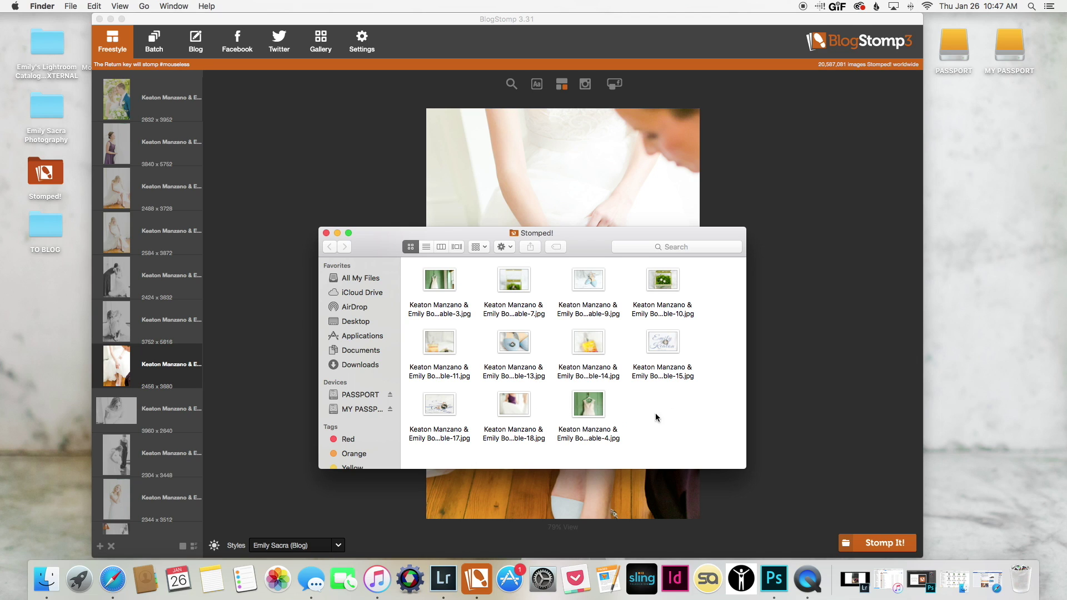
{"action": "double_click", "coordinate": [606, 406]}
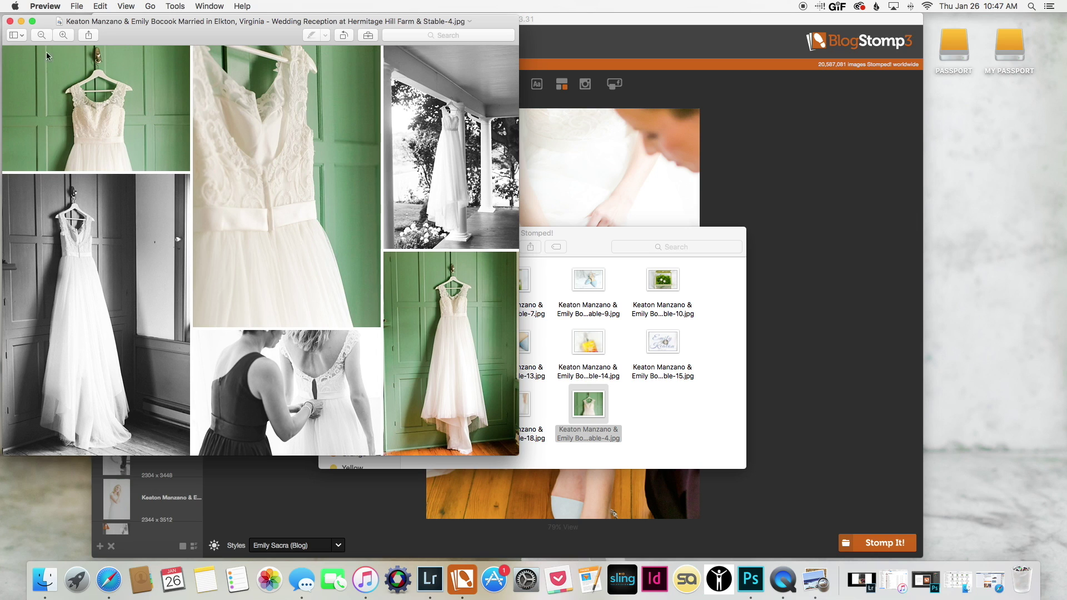
{"action": "left_click", "coordinate": [10, 24]}
{"action": "left_click", "coordinate": [248, 307]}
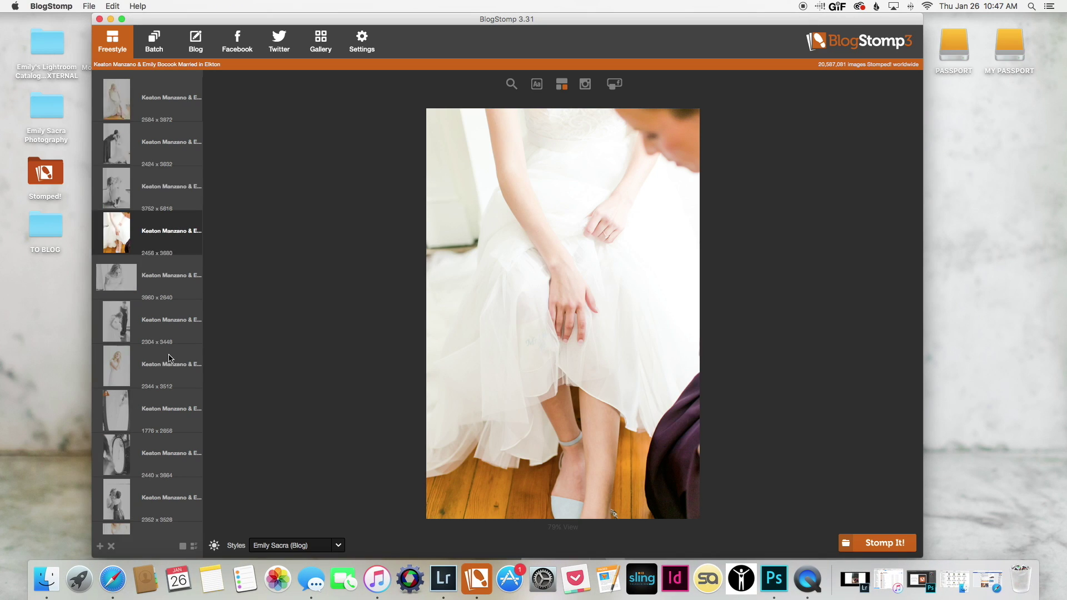
Switch BlogStomp to Batch mode and stomp all 14 listed photos
{"action": "scroll", "coordinate": [169, 359], "scroll_direction": "up", "scroll_amount": 4}
{"action": "left_click", "coordinate": [146, 107]}
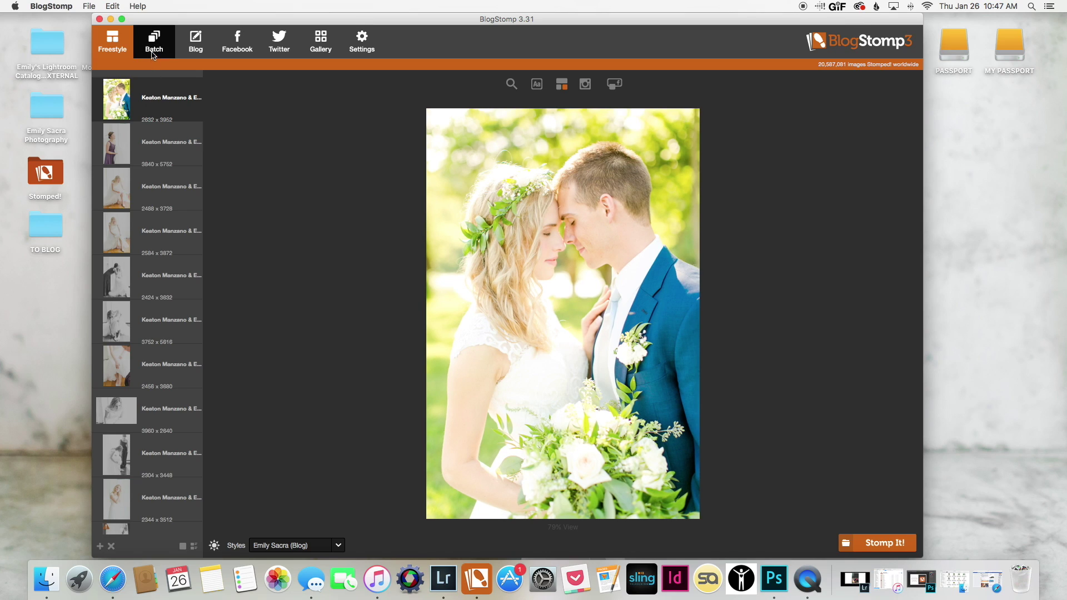
{"action": "left_click", "coordinate": [154, 51]}
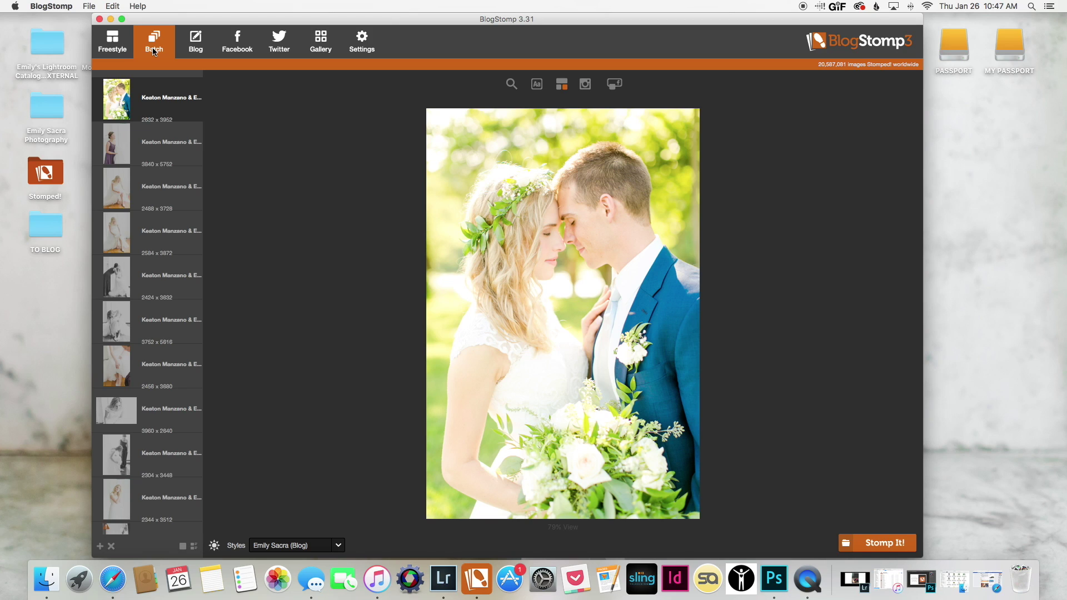
{"action": "left_click", "coordinate": [886, 543]}
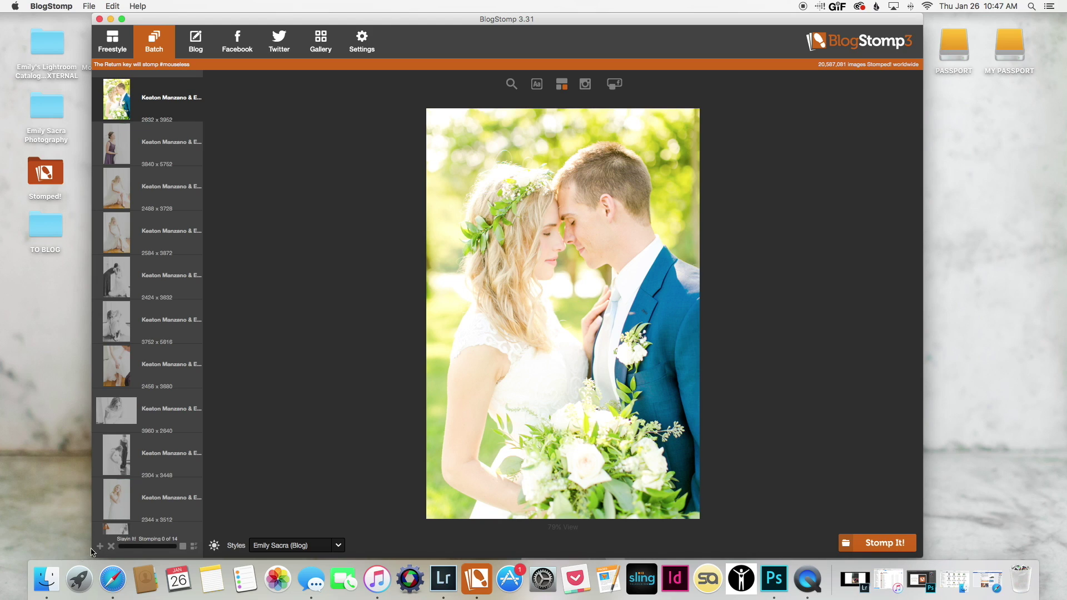